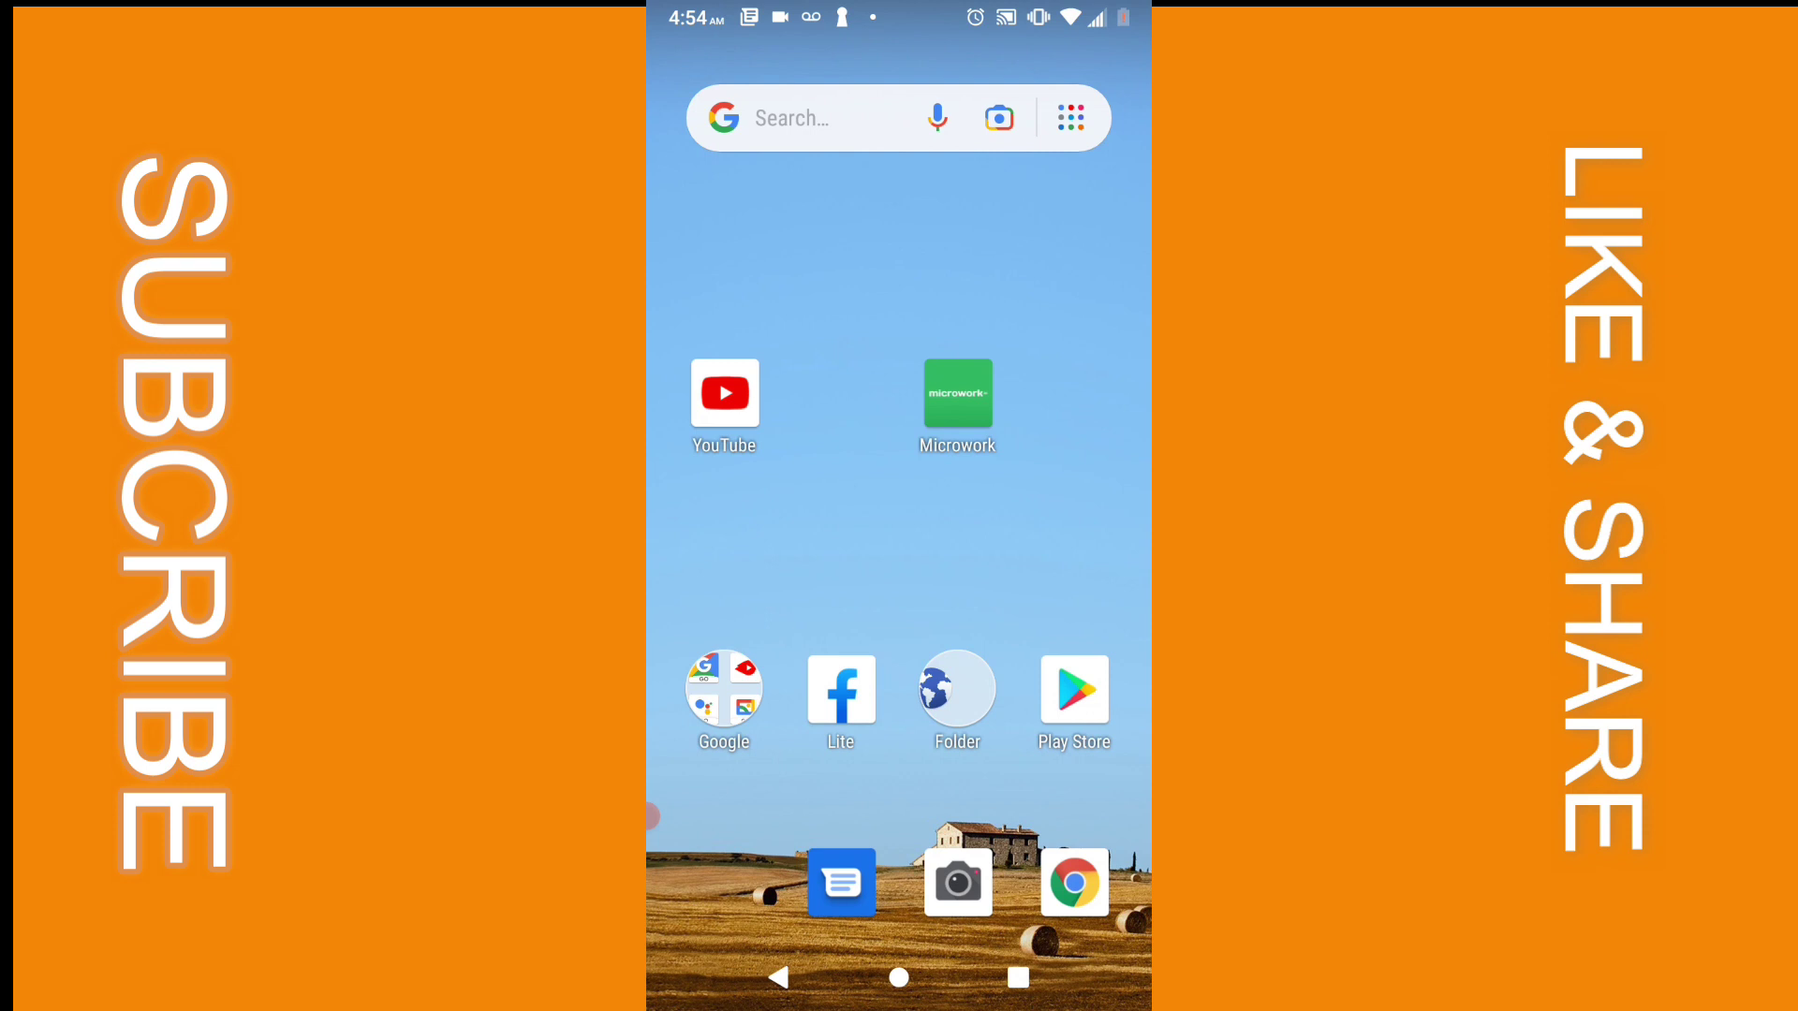
pyautogui.moveTo(899, 843); pyautogui.dragTo(899, 422)
pyautogui.scroll(-10, 900, 562)
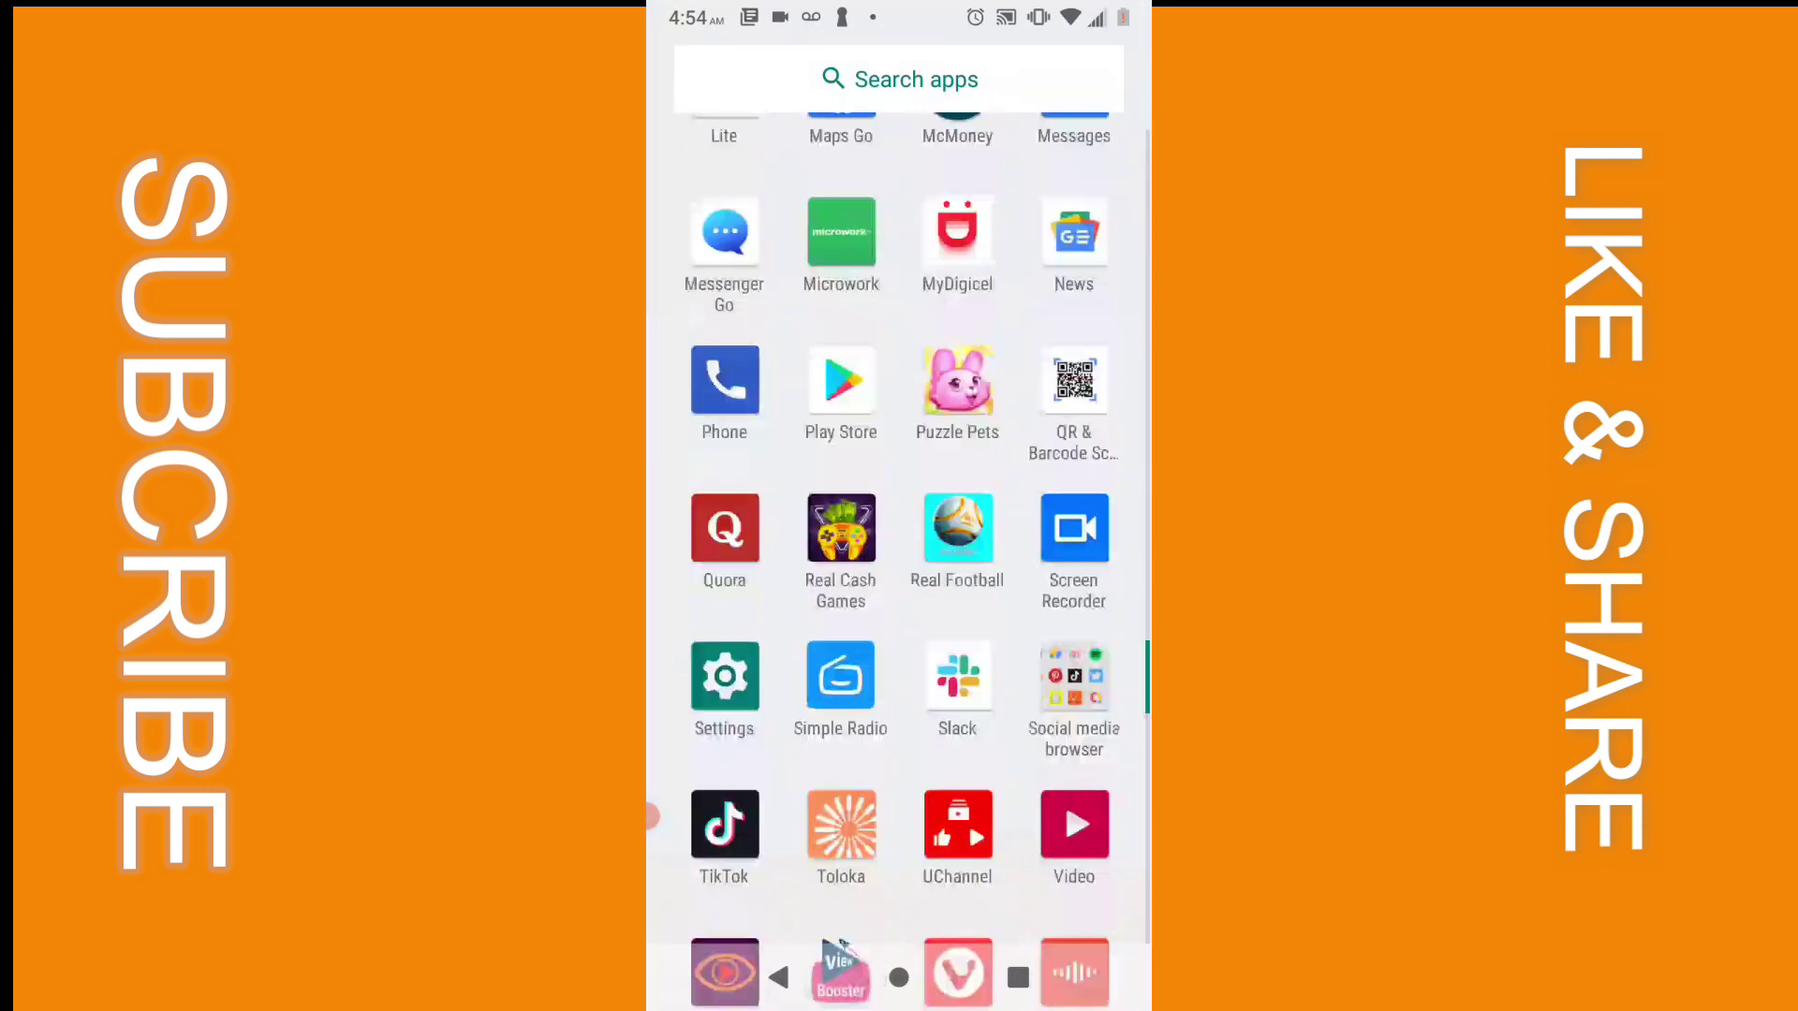
pyautogui.scroll(-5, 900, 562)
# Reach the Apps & notifications screen from device Settings
pyautogui.click(723, 147)
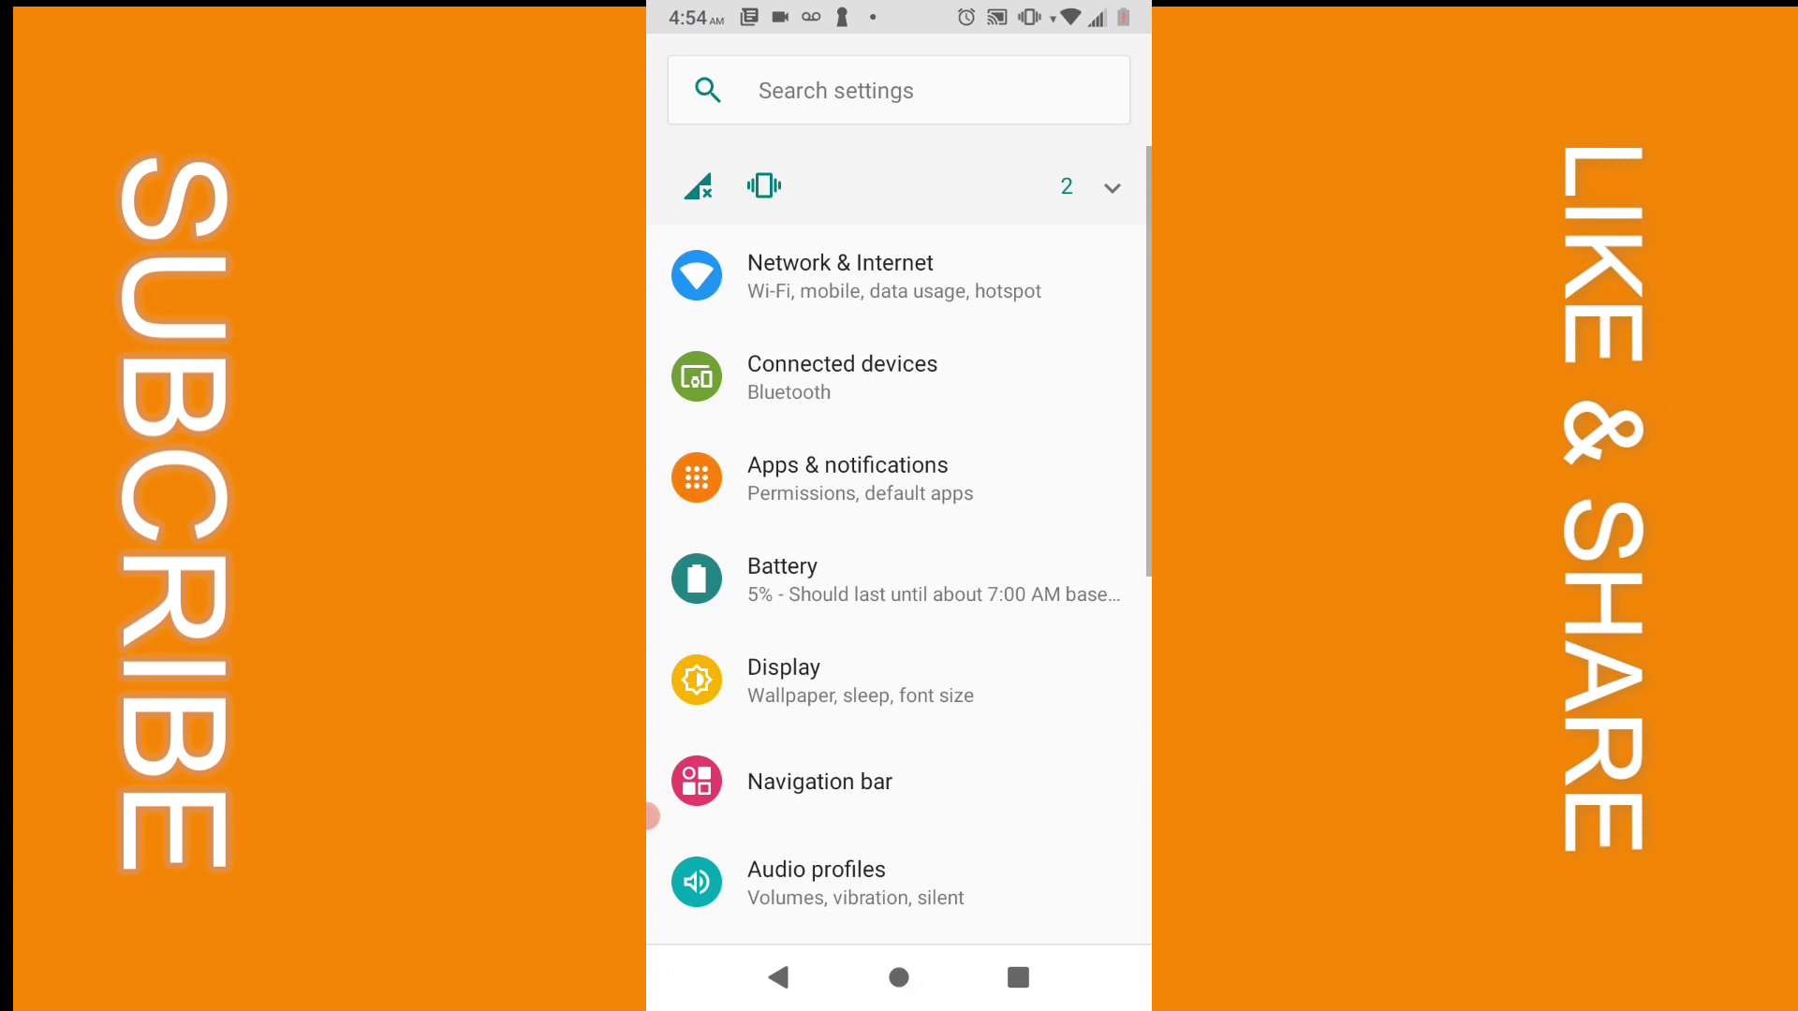
pyautogui.click(765, 480)
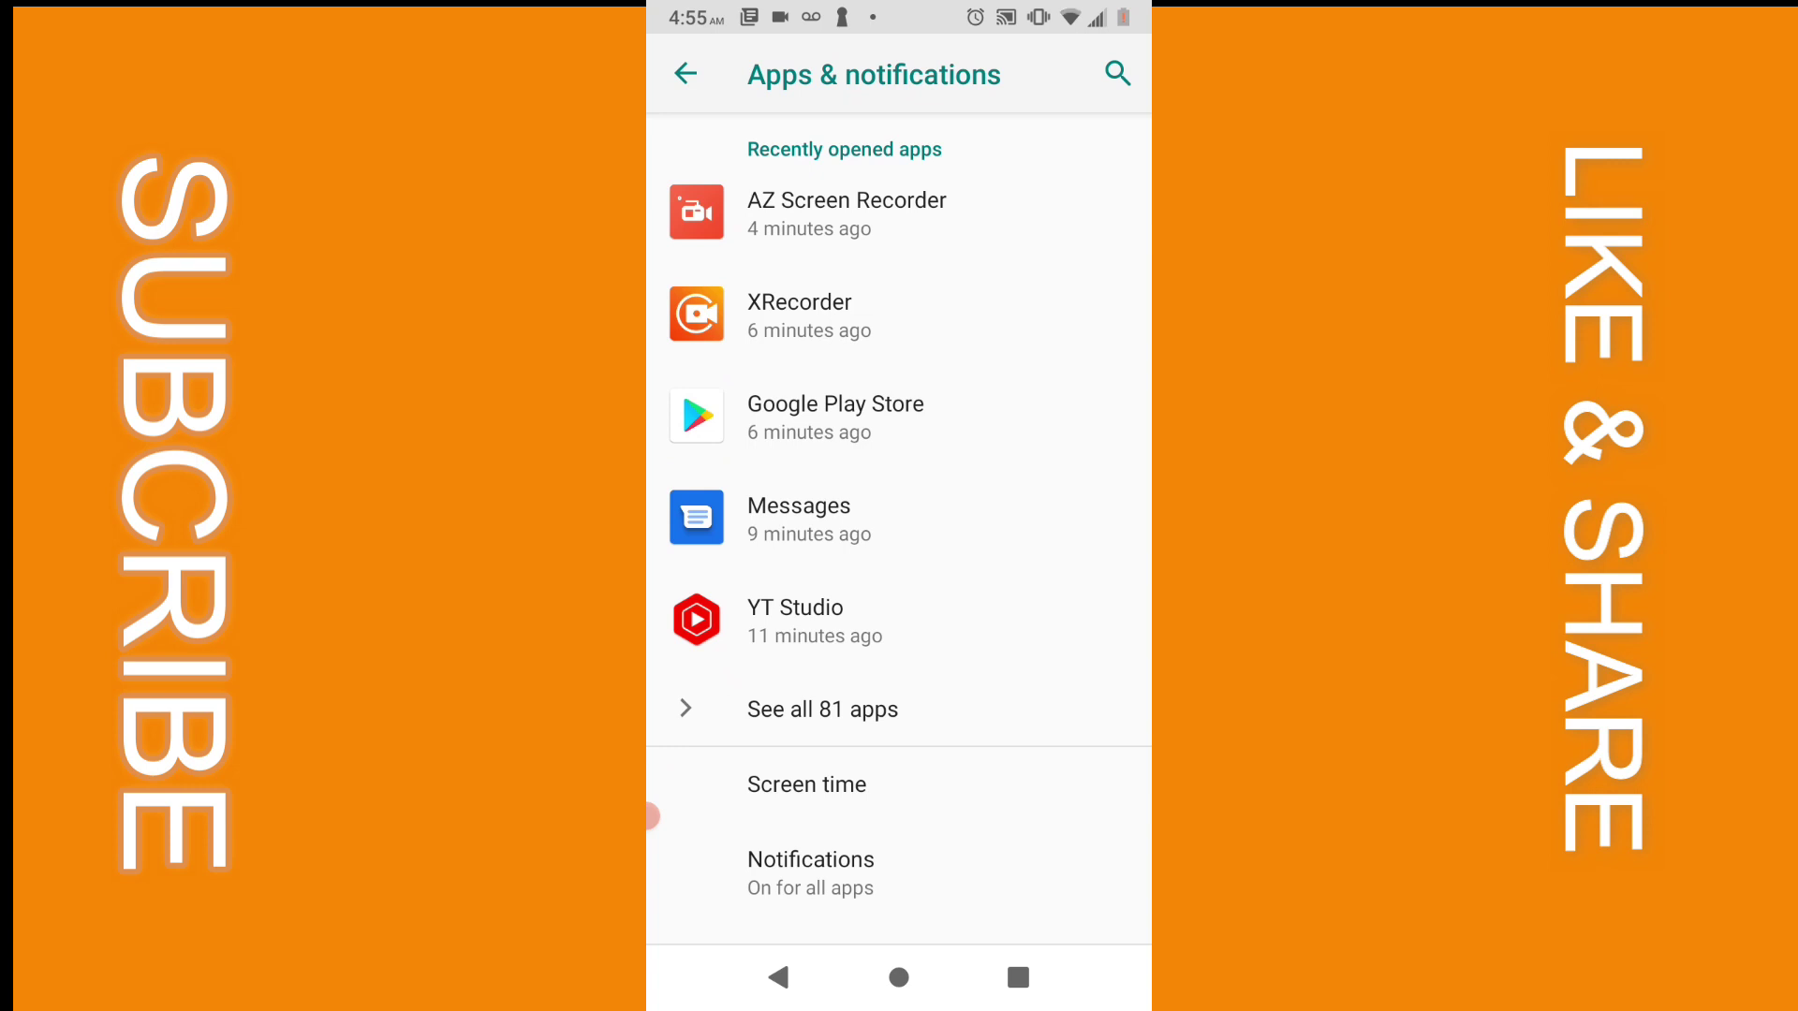
pyautogui.click(815, 423)
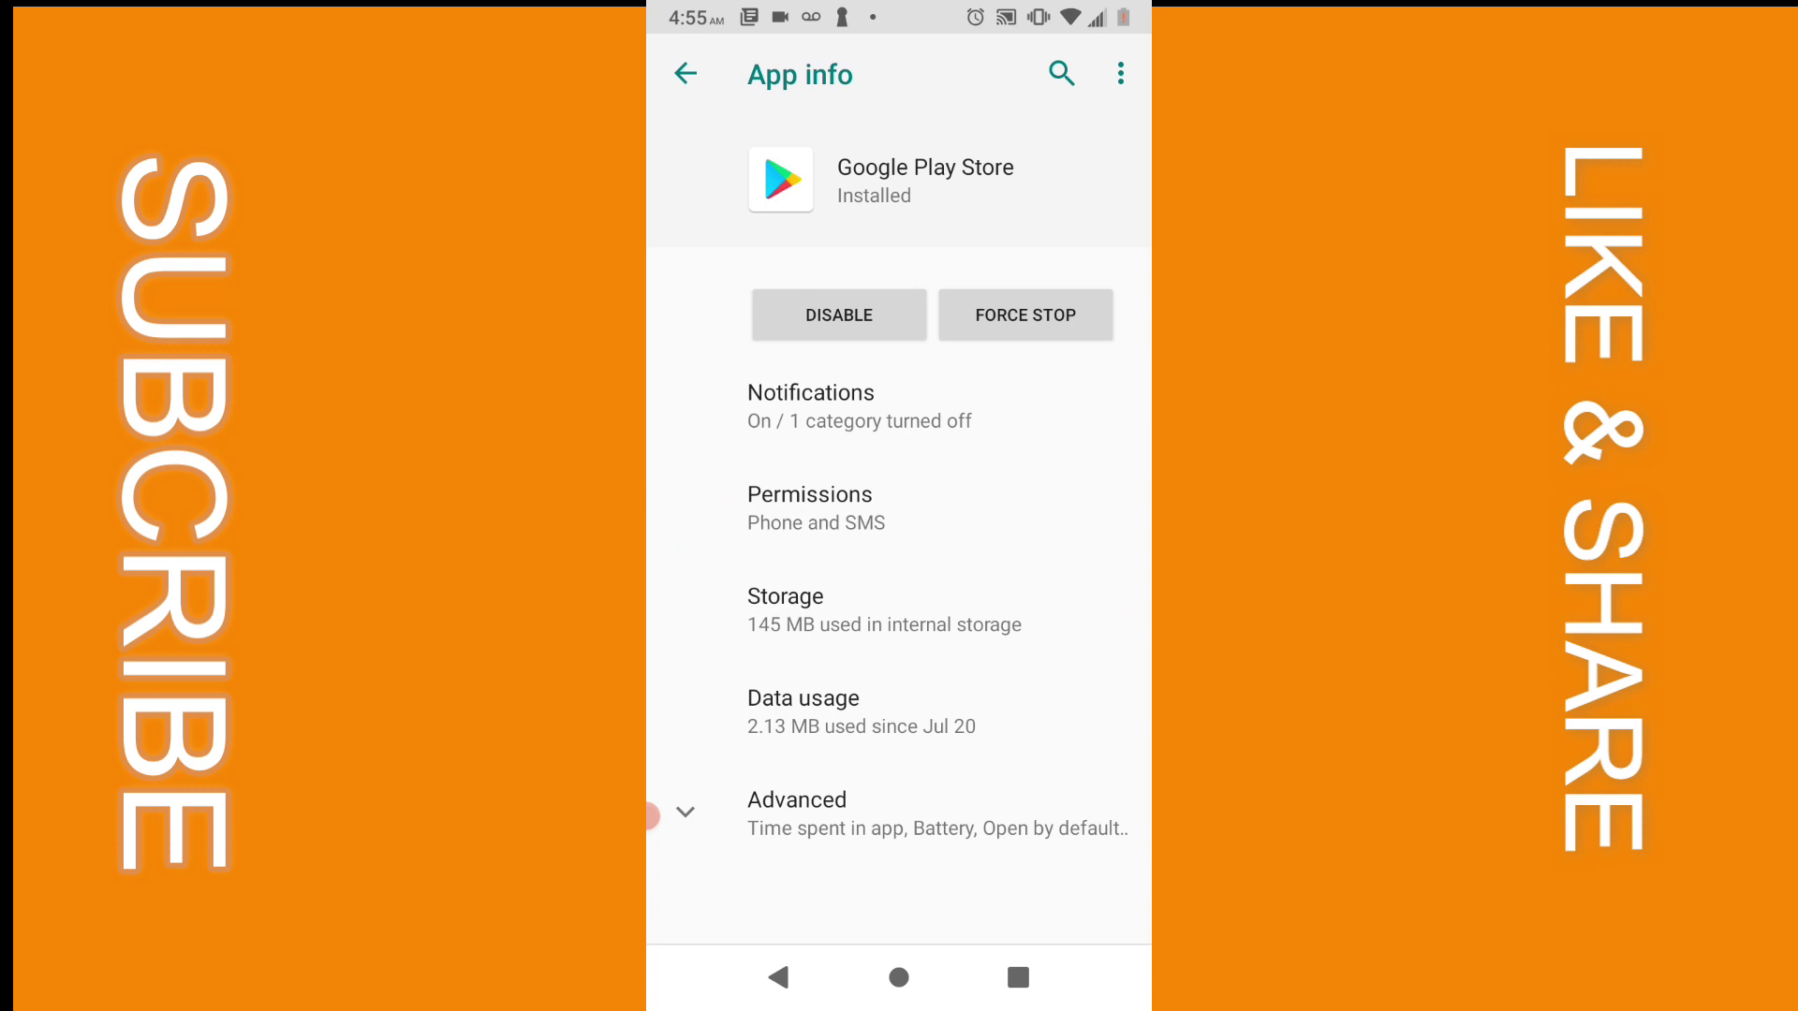
pyautogui.click(1119, 73)
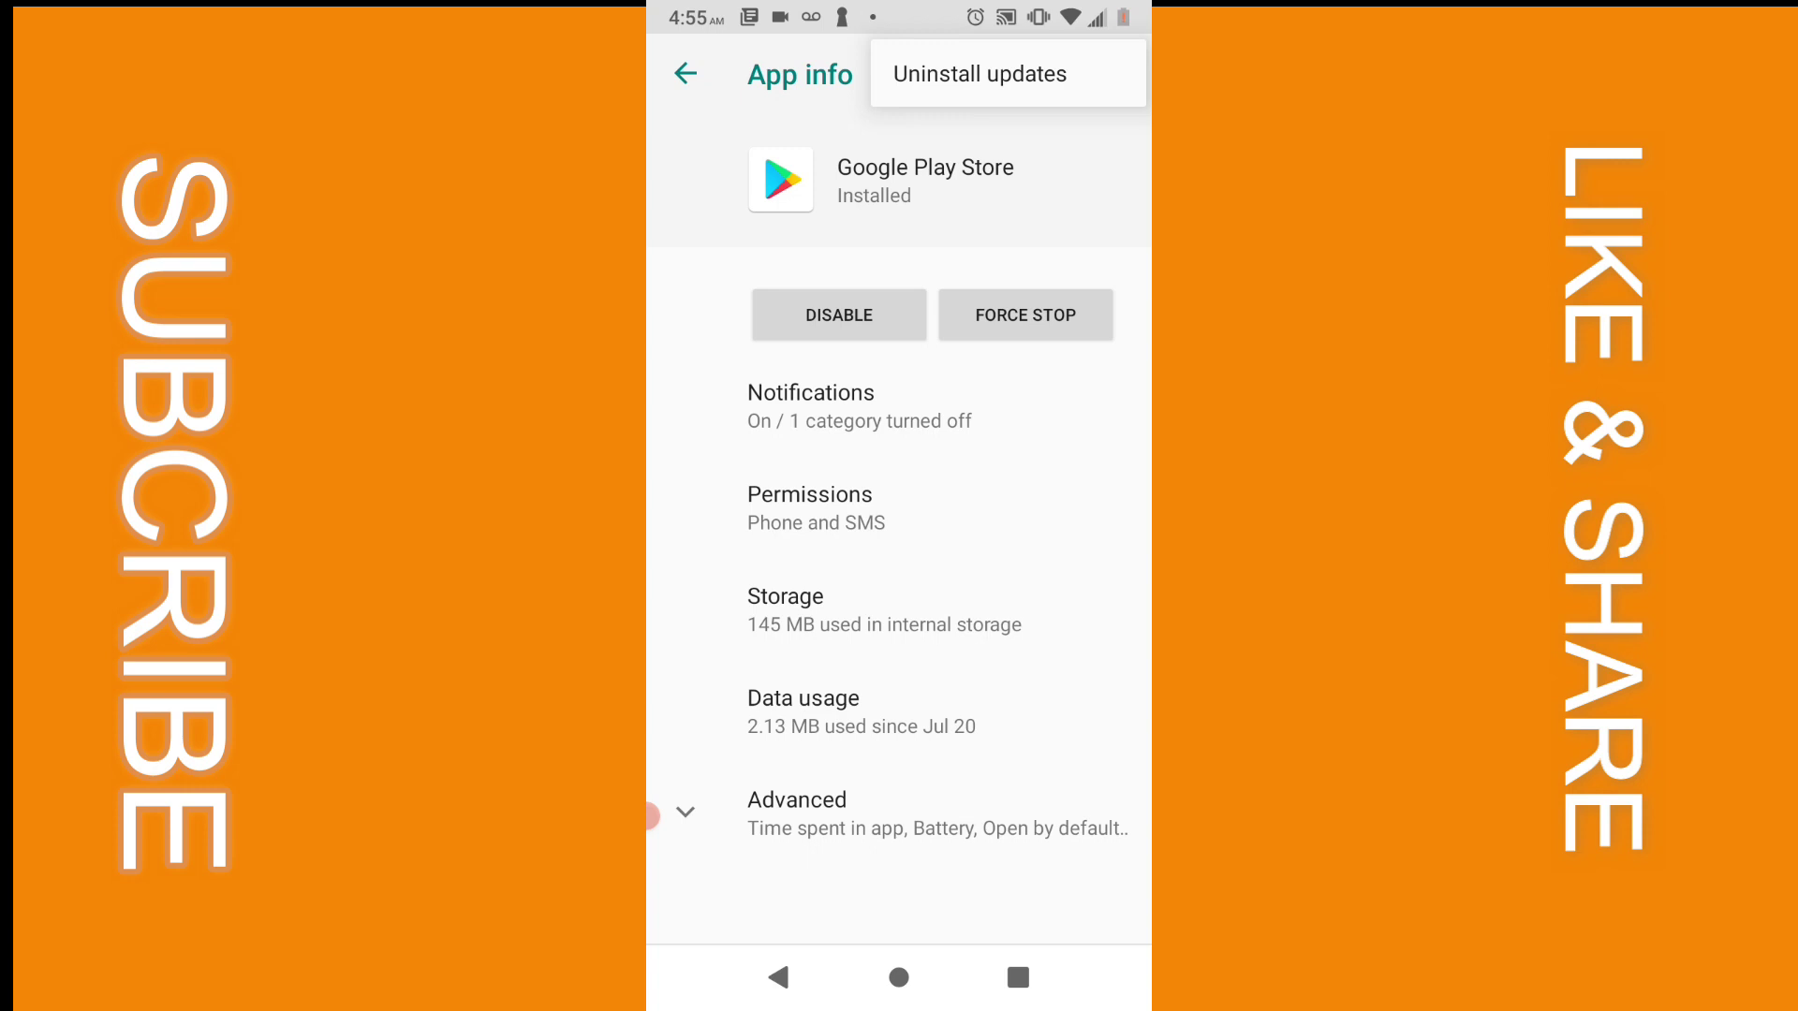
pyautogui.press('Escape')
pyautogui.click(685, 74)
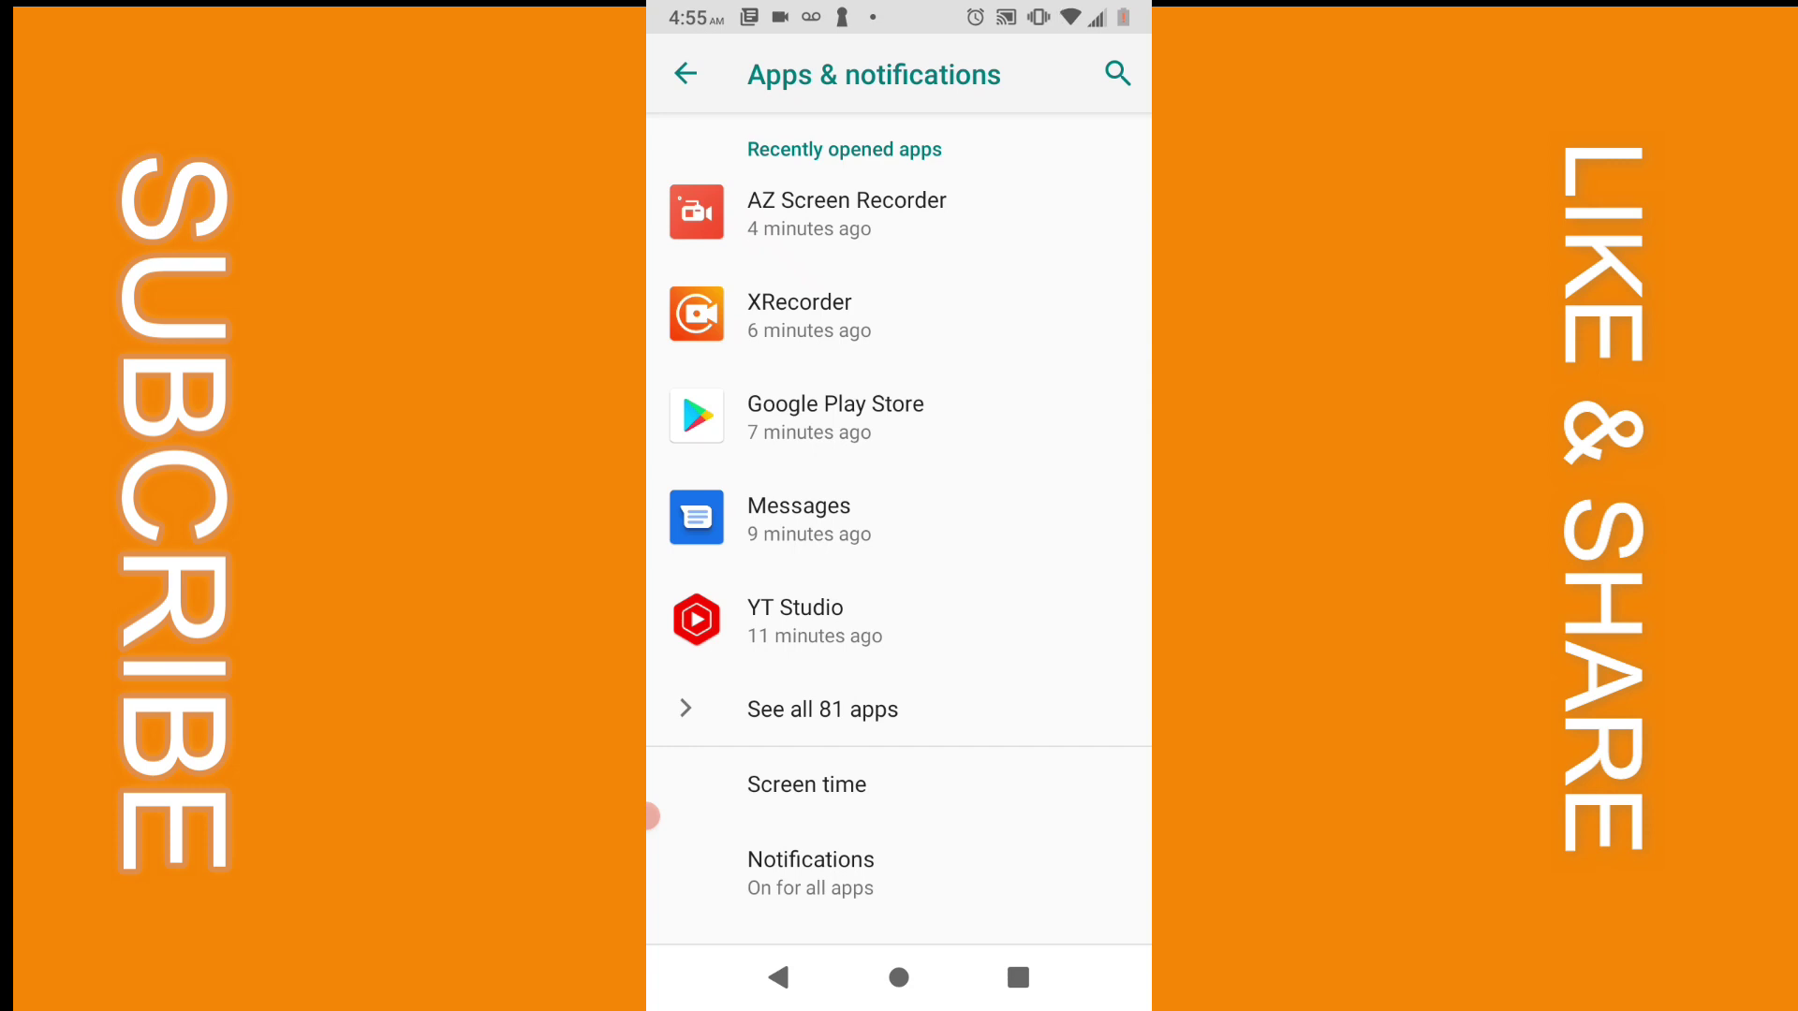
# Attempt to install Candy Crush Saga in Play Store, hit the blocking-access error, and return home
pyautogui.click(900, 976)
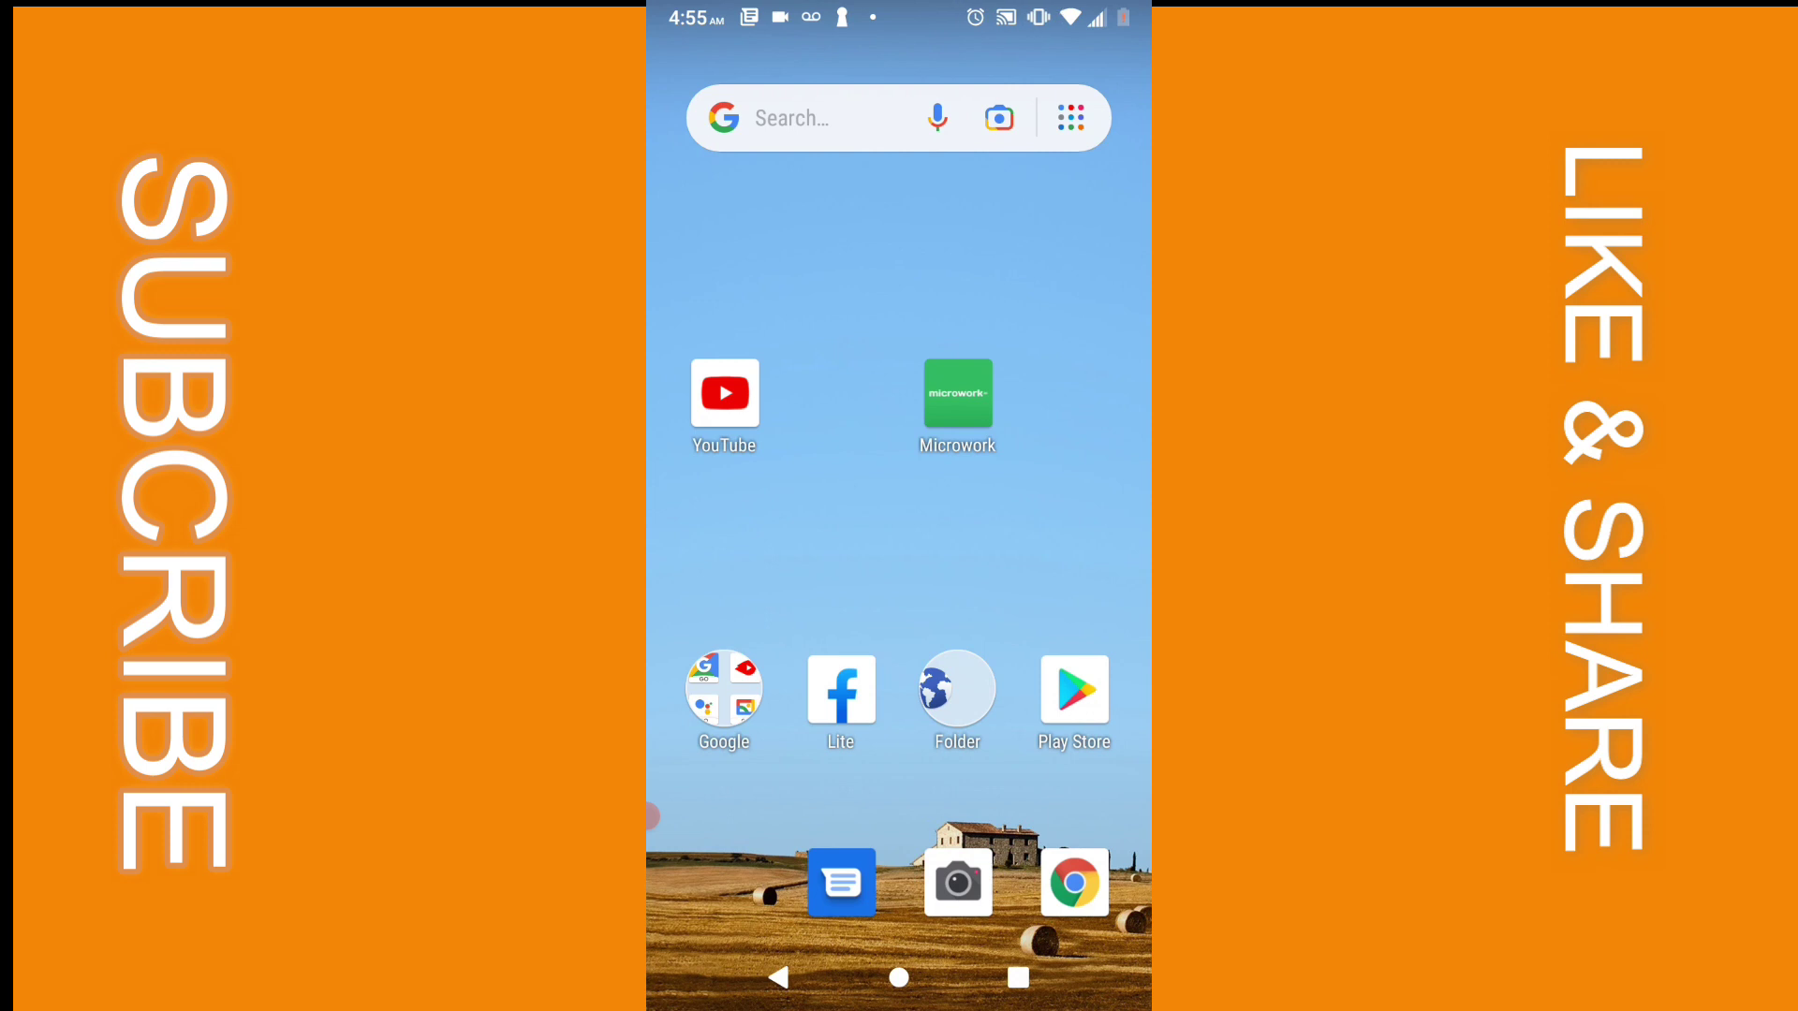
pyautogui.click(1073, 688)
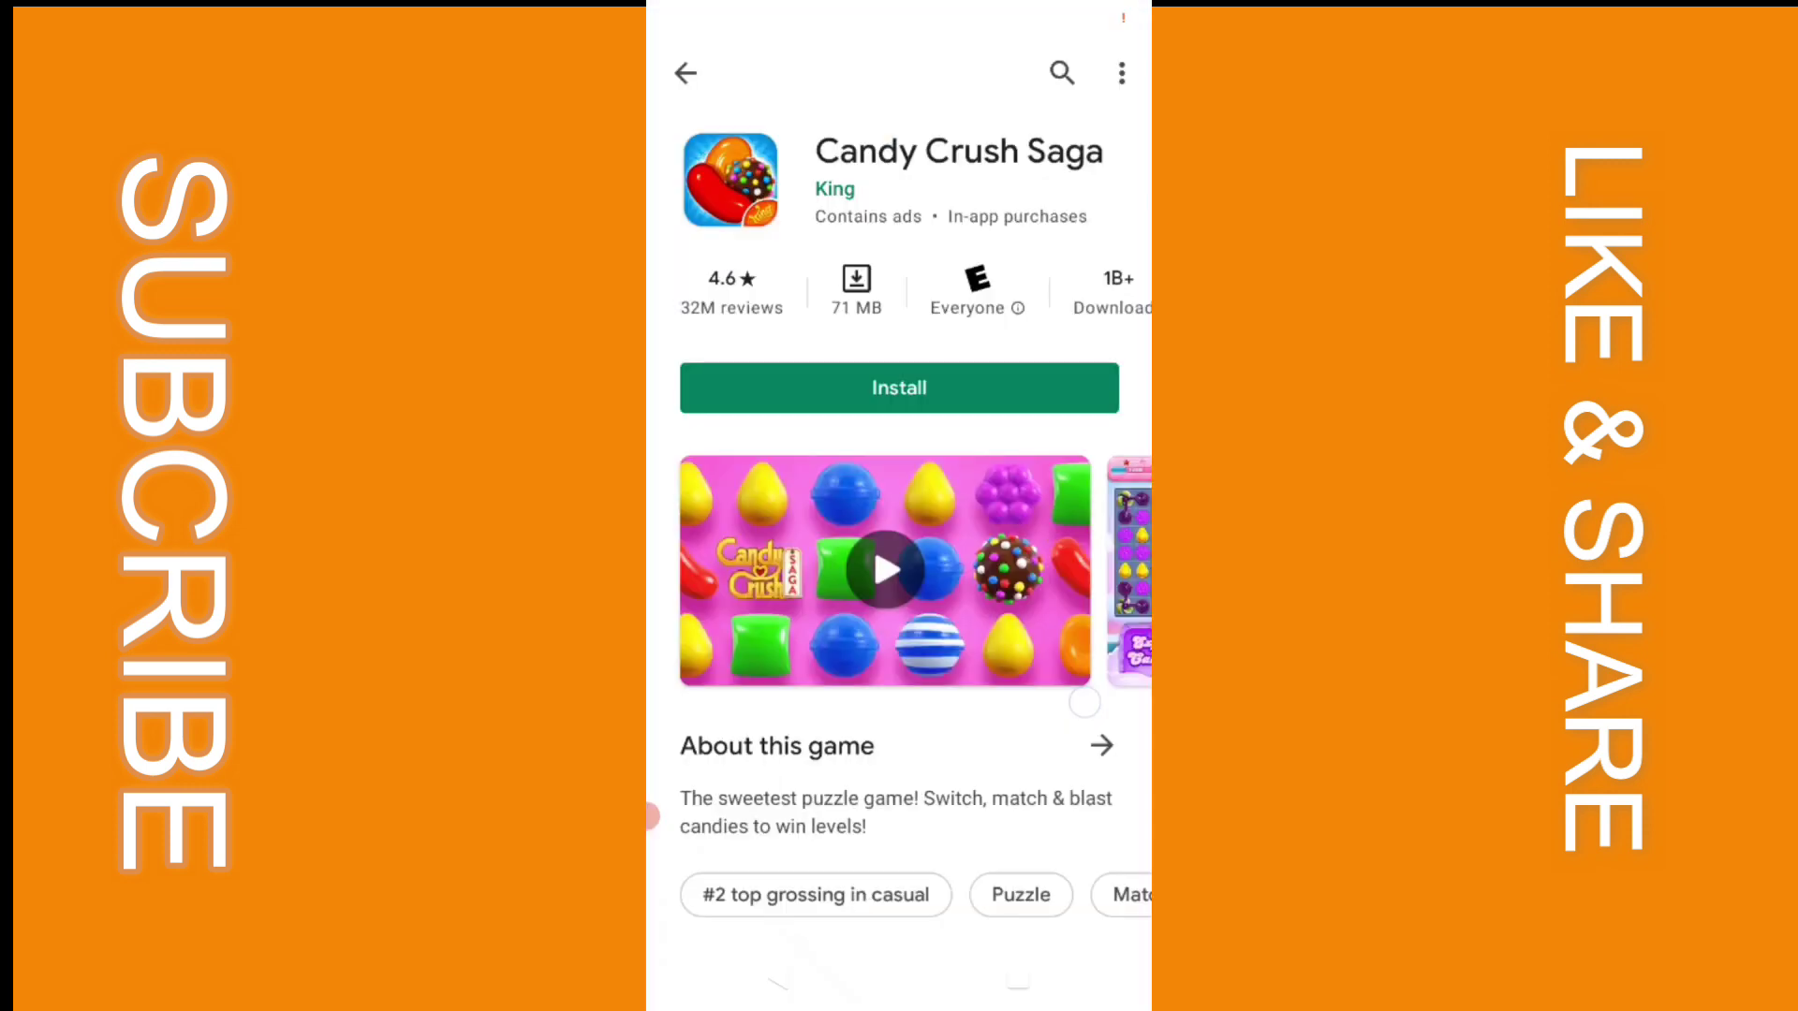
pyautogui.click(965, 390)
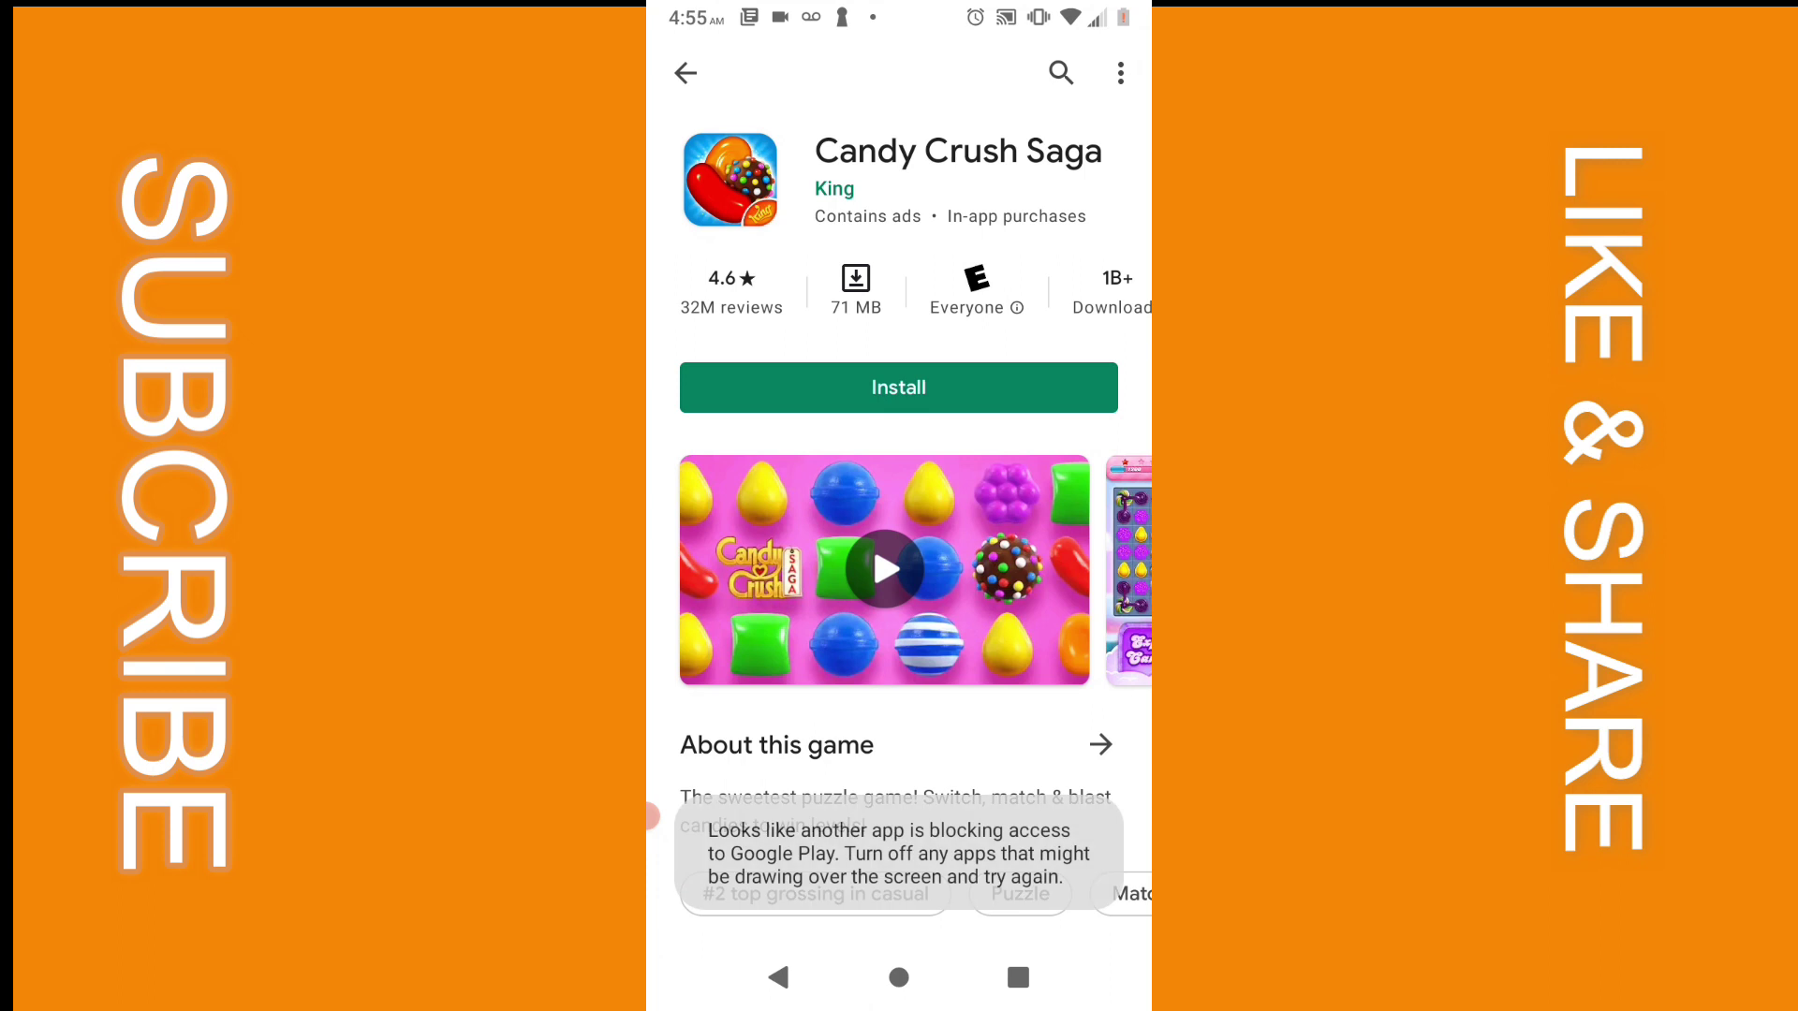
pyautogui.click(899, 976)
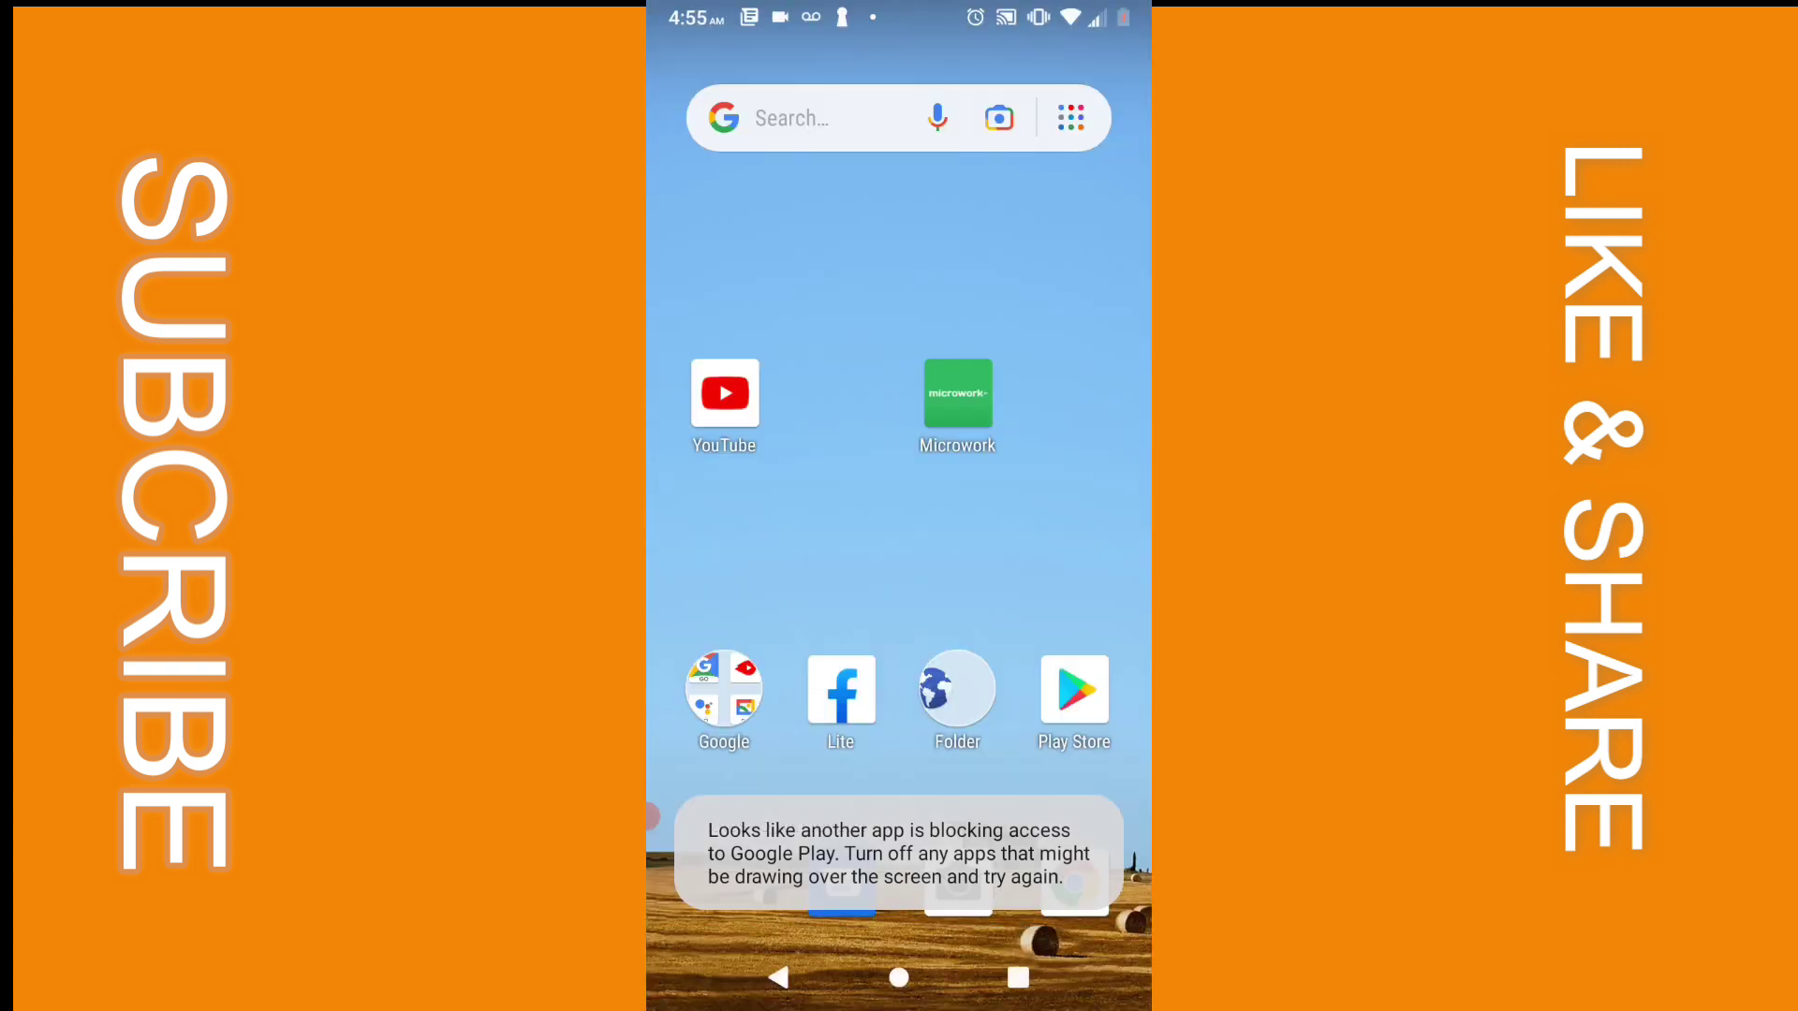
pyautogui.moveTo(900, 632); pyautogui.dragTo(900, 211)
pyautogui.scroll(-3, 899, 562)
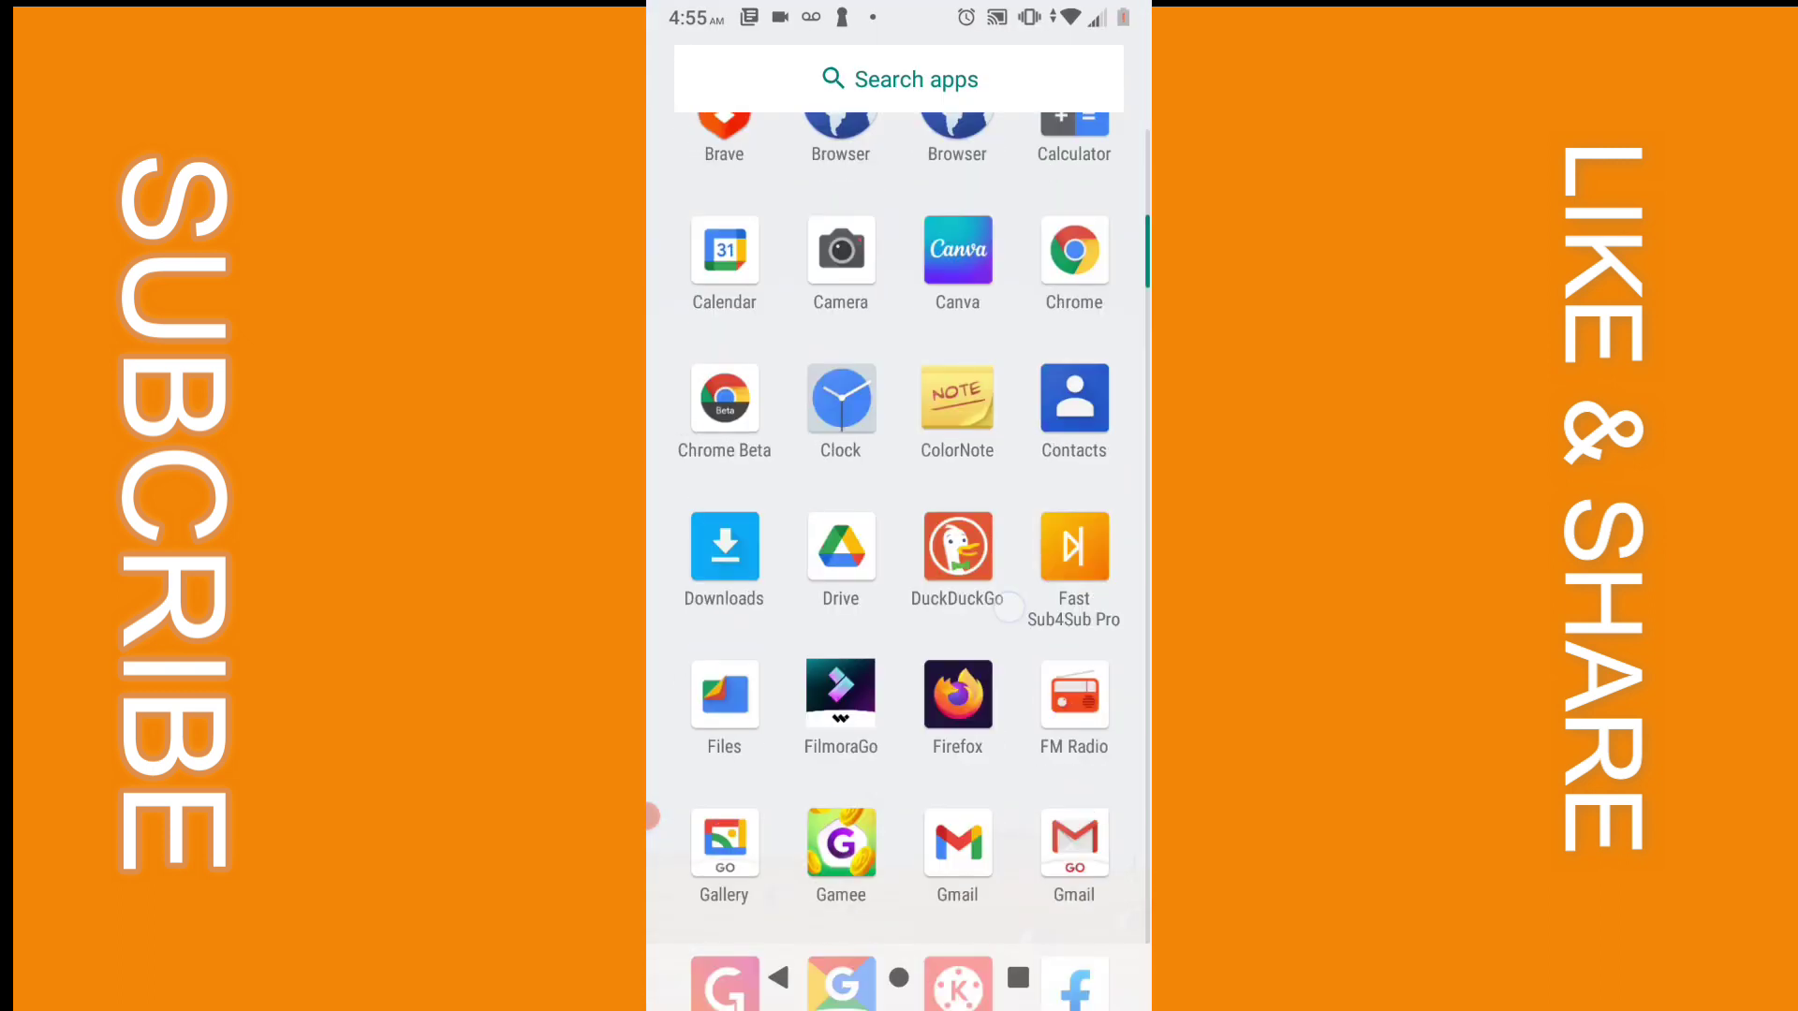
pyautogui.scroll(-5, 1010, 604)
pyautogui.scroll(-10, 916, 680)
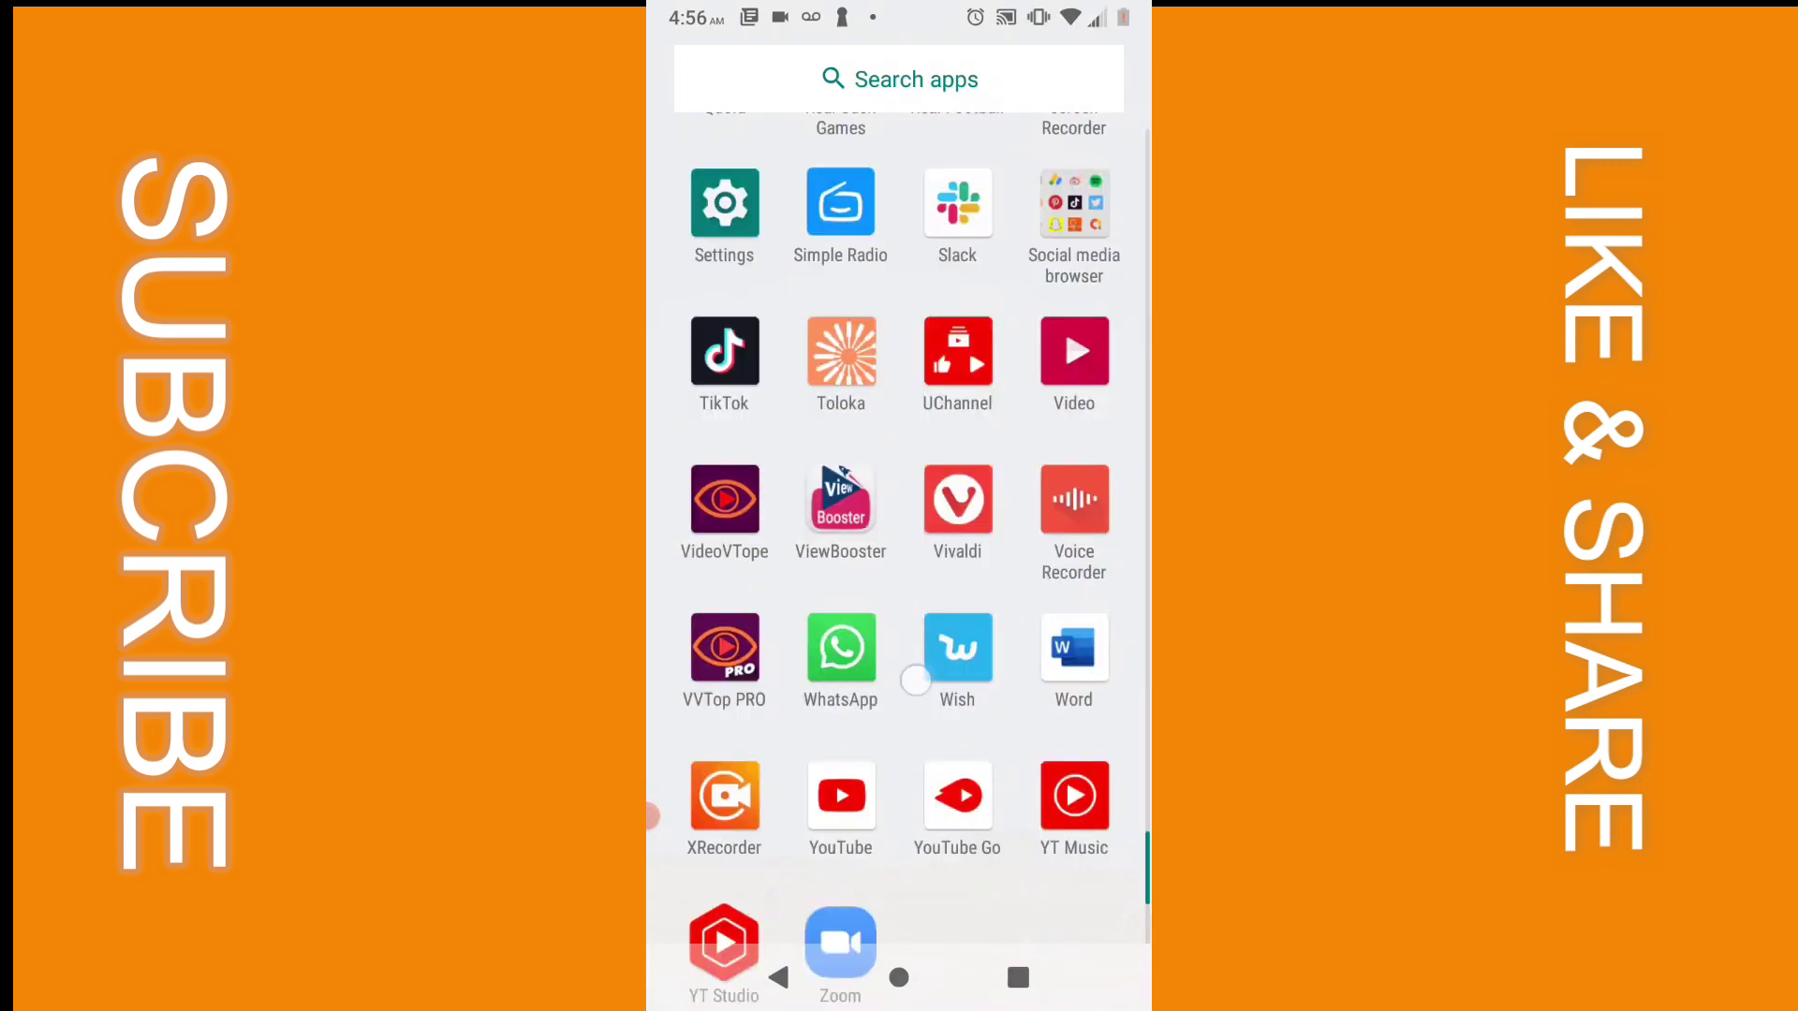
pyautogui.scroll(1, 916, 680)
# Expand the Advanced options under Apps & notifications in Settings
pyautogui.click(725, 318)
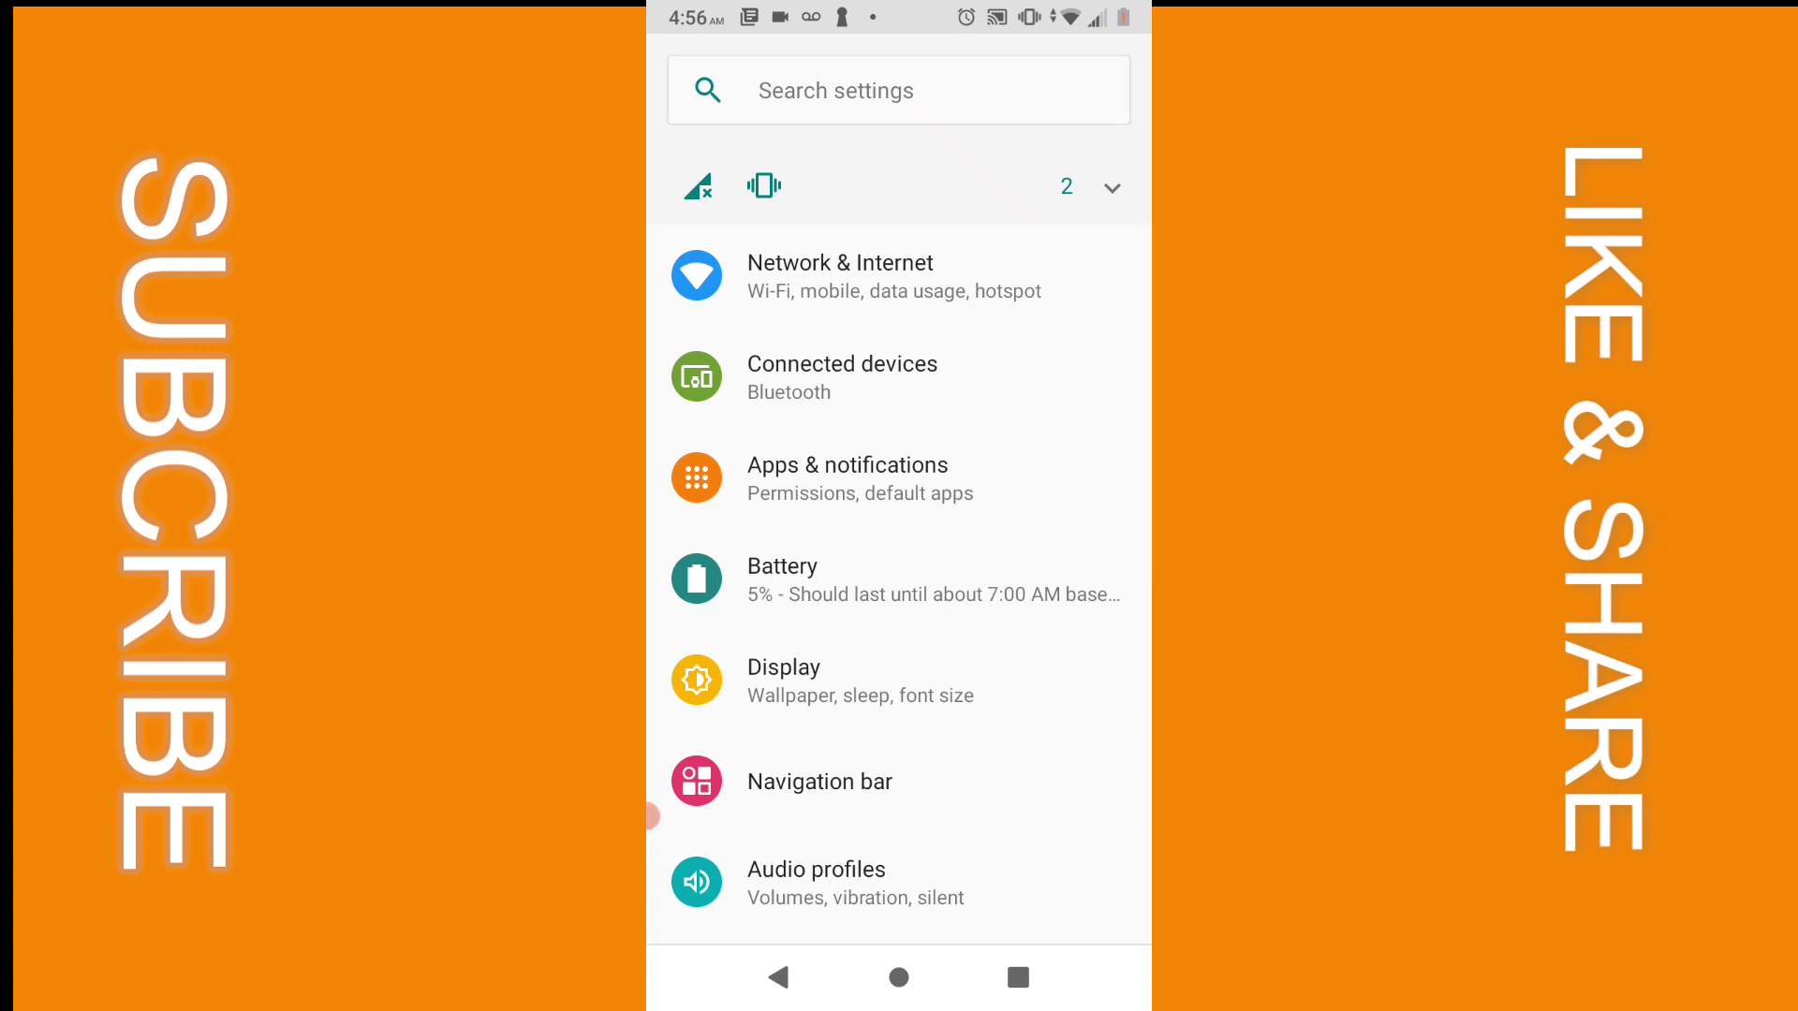
pyautogui.click(841, 481)
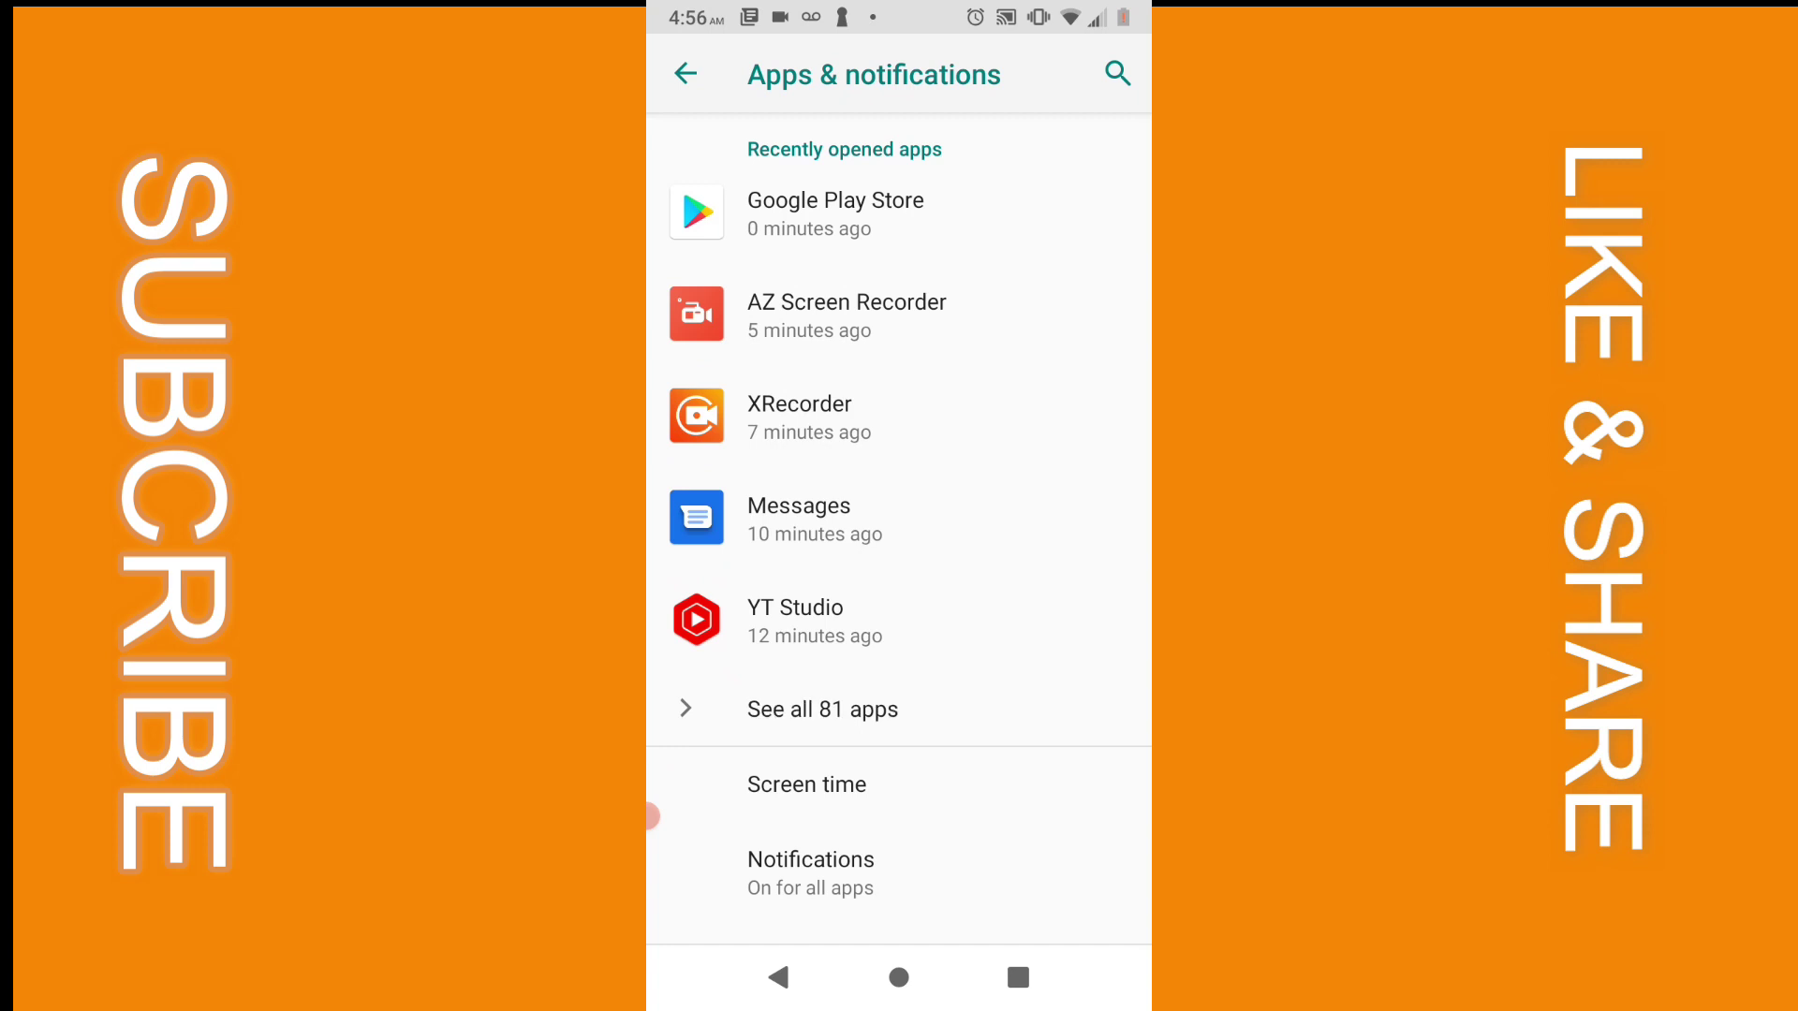
pyautogui.moveTo(1016, 823); pyautogui.dragTo(1054, 729)
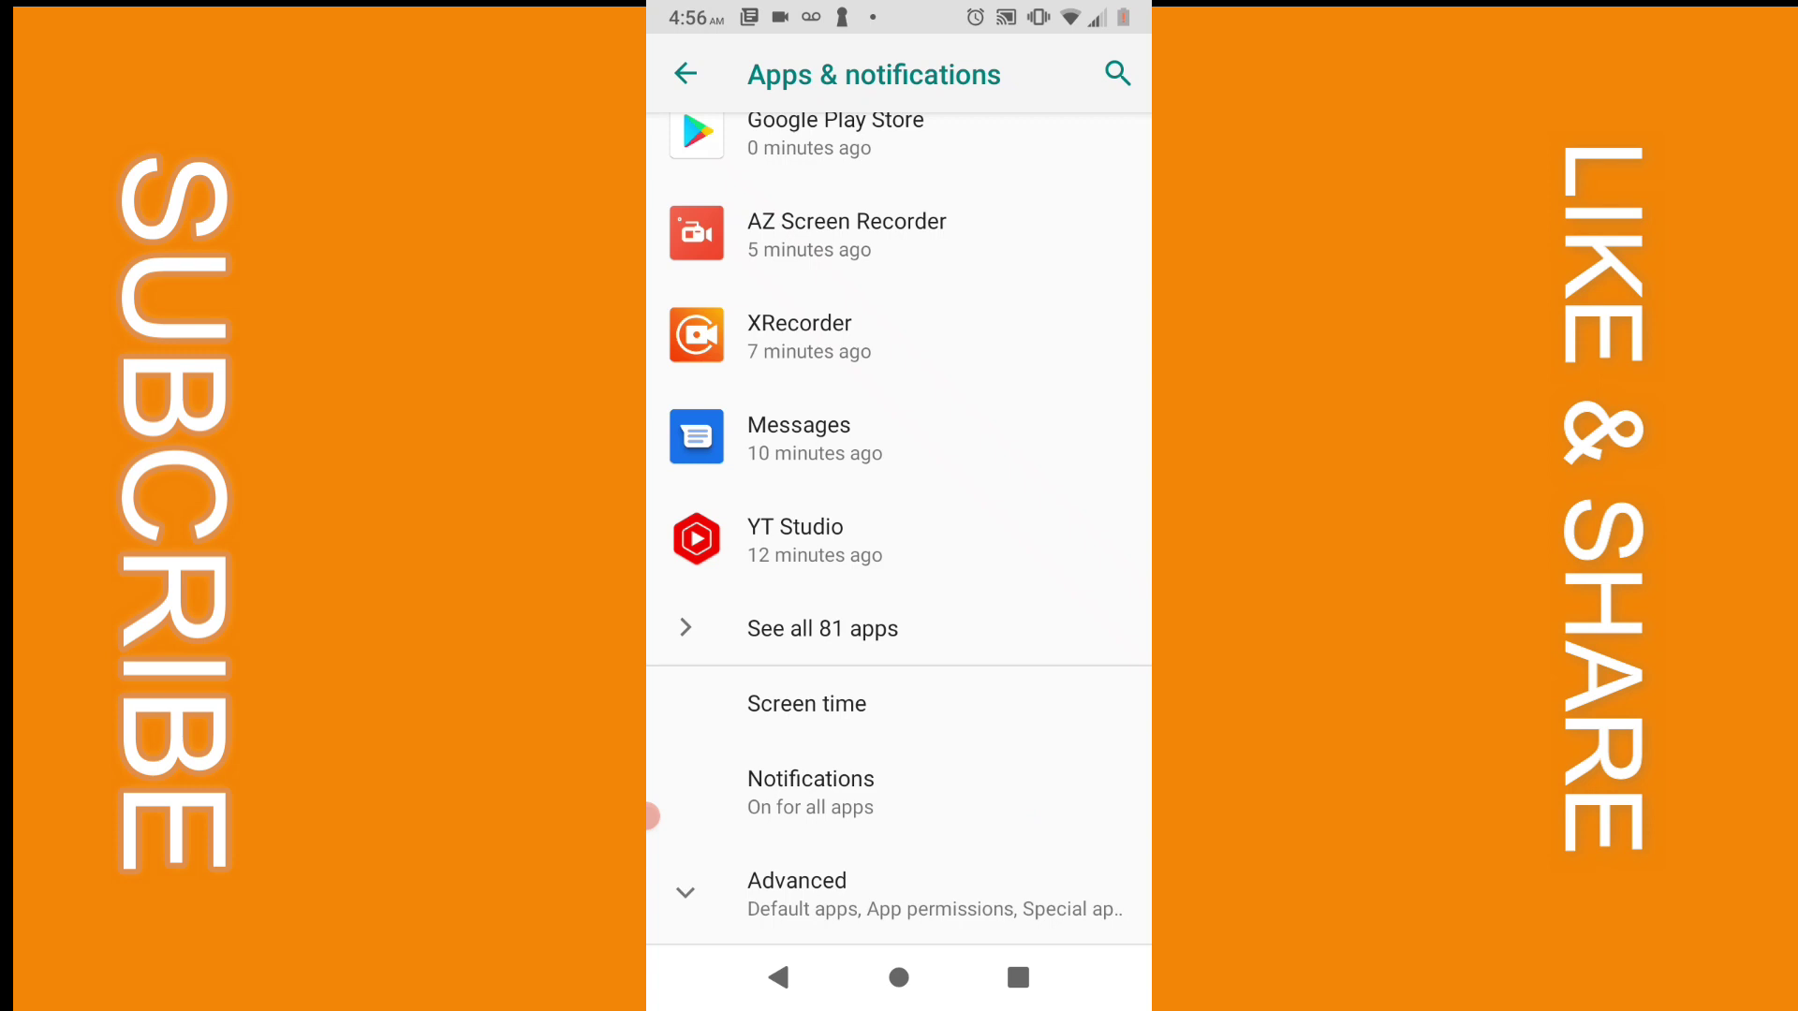
pyautogui.click(822, 870)
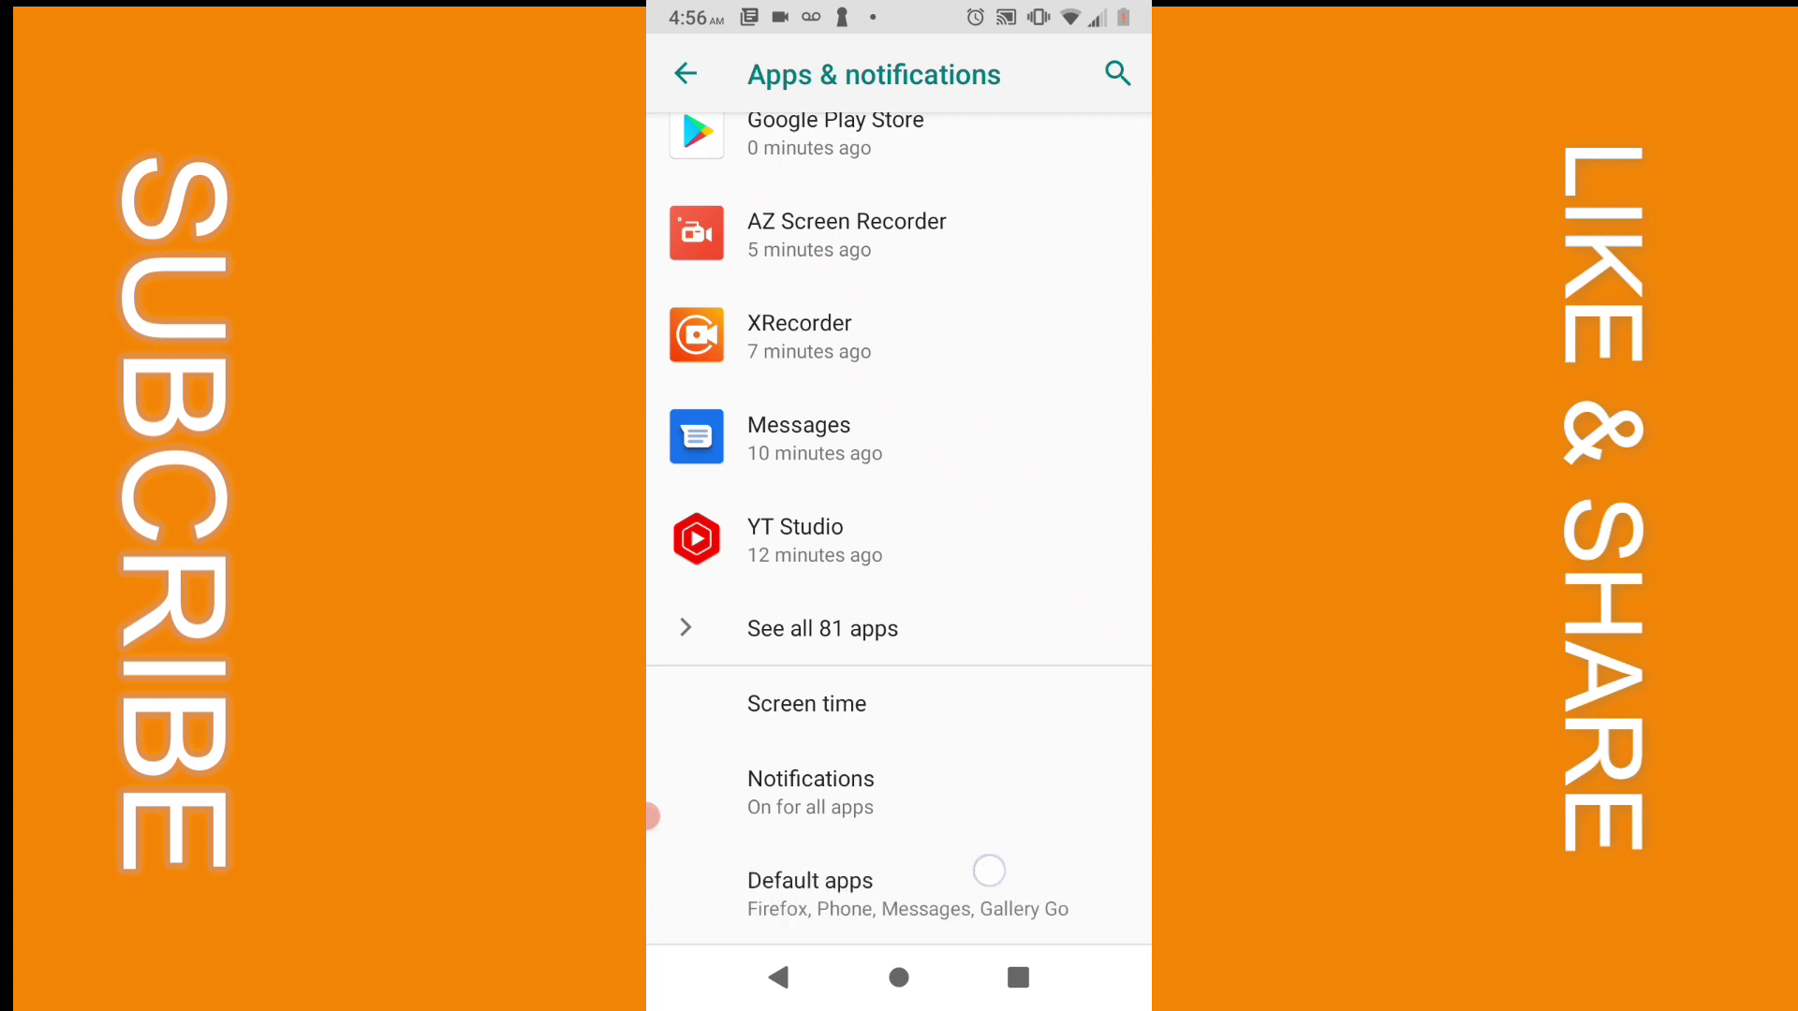
pyautogui.moveTo(990, 870); pyautogui.dragTo(989, 687)
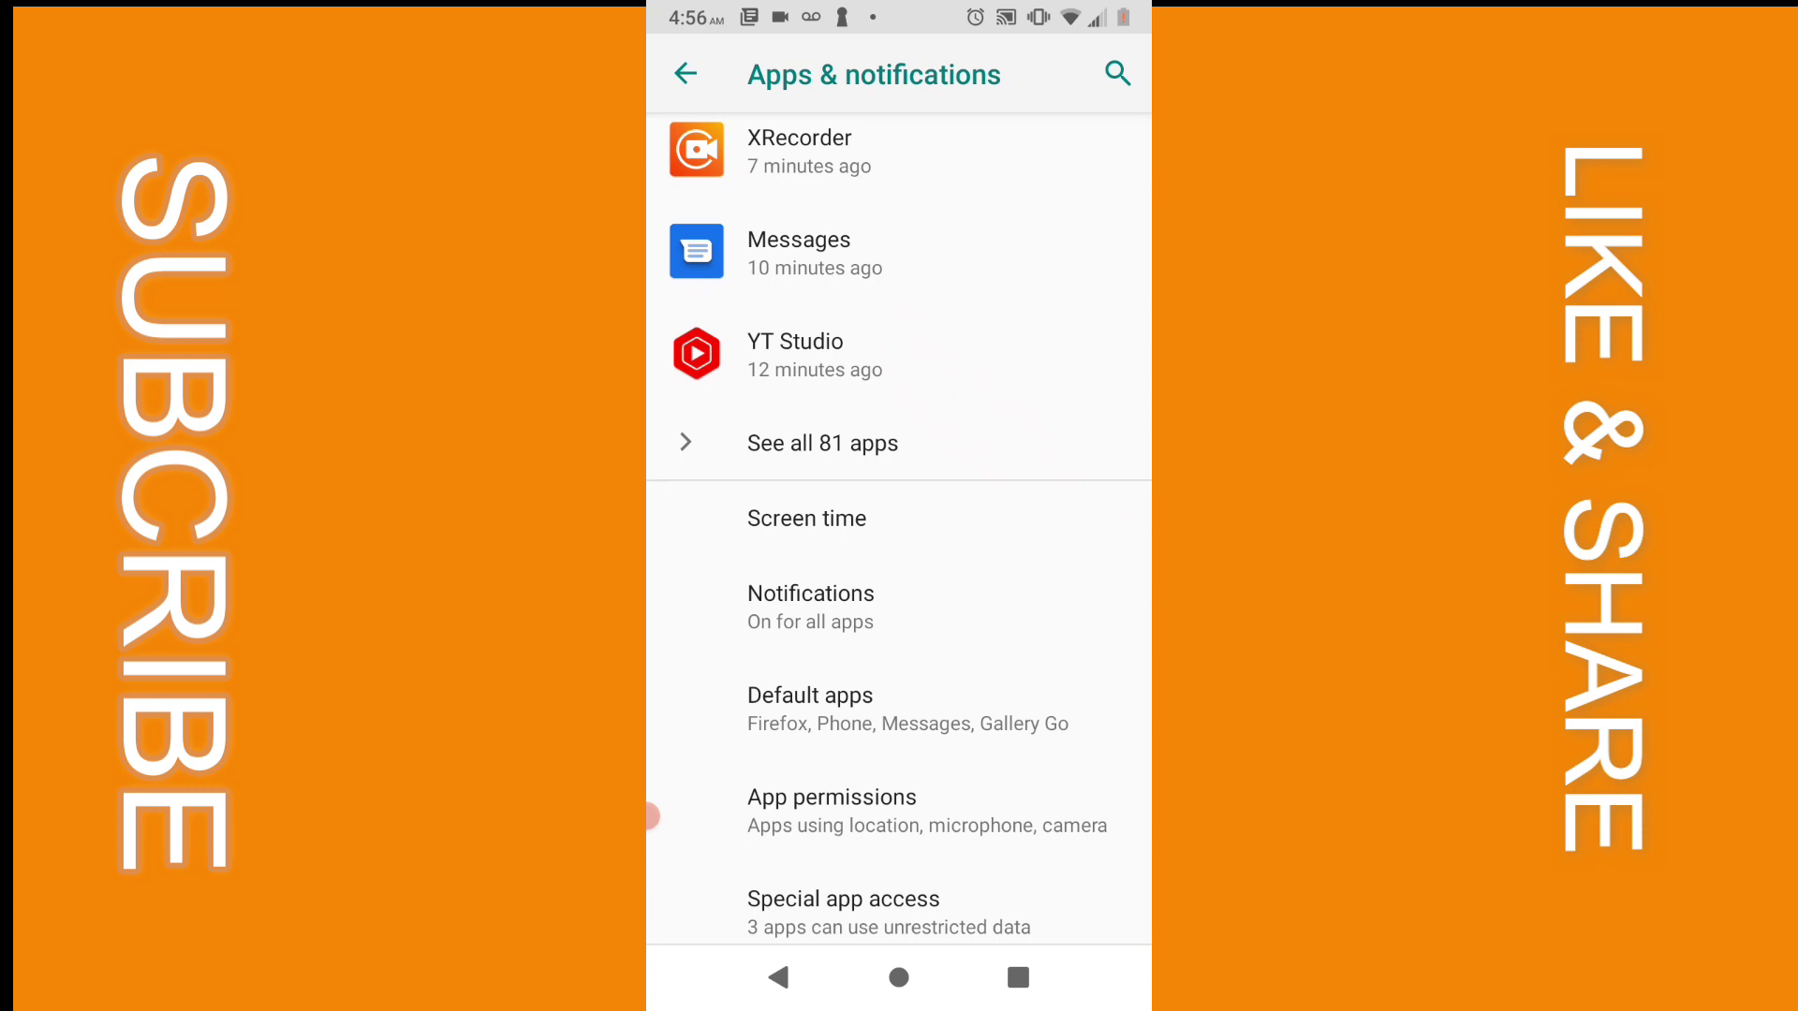
# Reach the Display over other apps list via Special app access
pyautogui.click(843, 913)
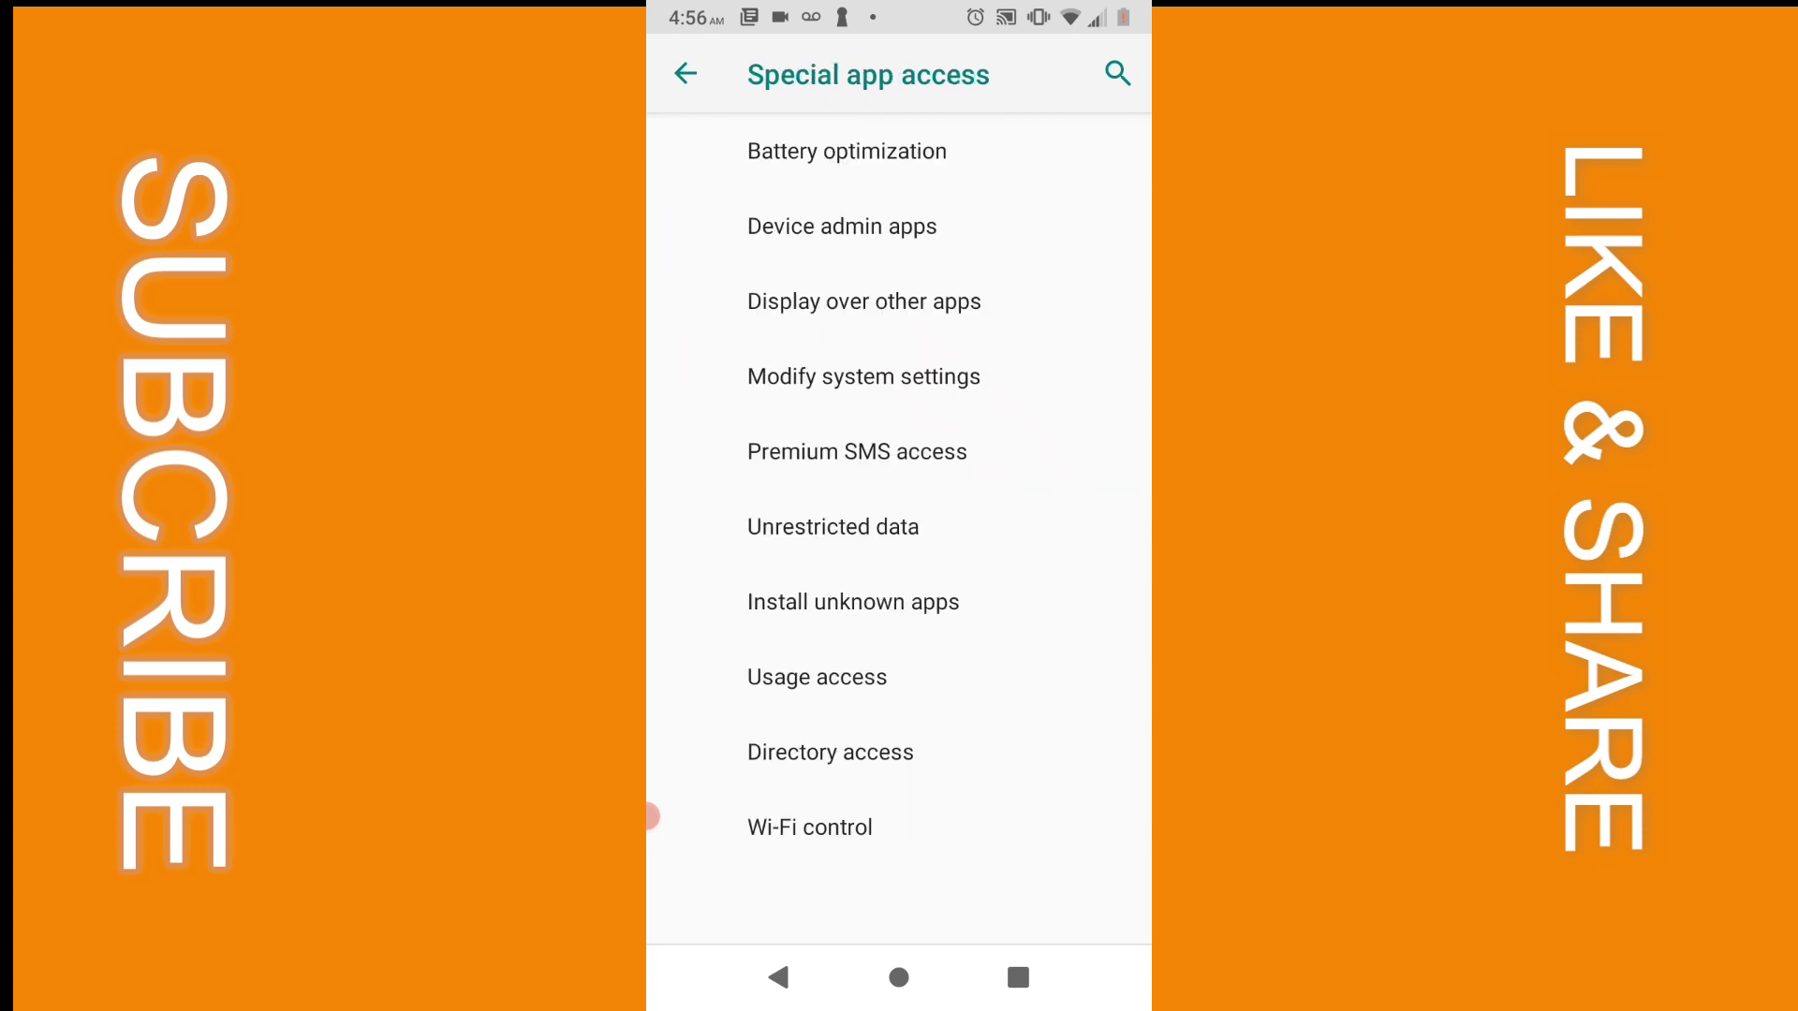
pyautogui.moveTo(1044, 728)
pyautogui.mouseDown()
pyautogui.moveTo(991, 828)
pyautogui.moveTo(1032, 738)
pyautogui.mouseUp()
pyautogui.click(917, 307)
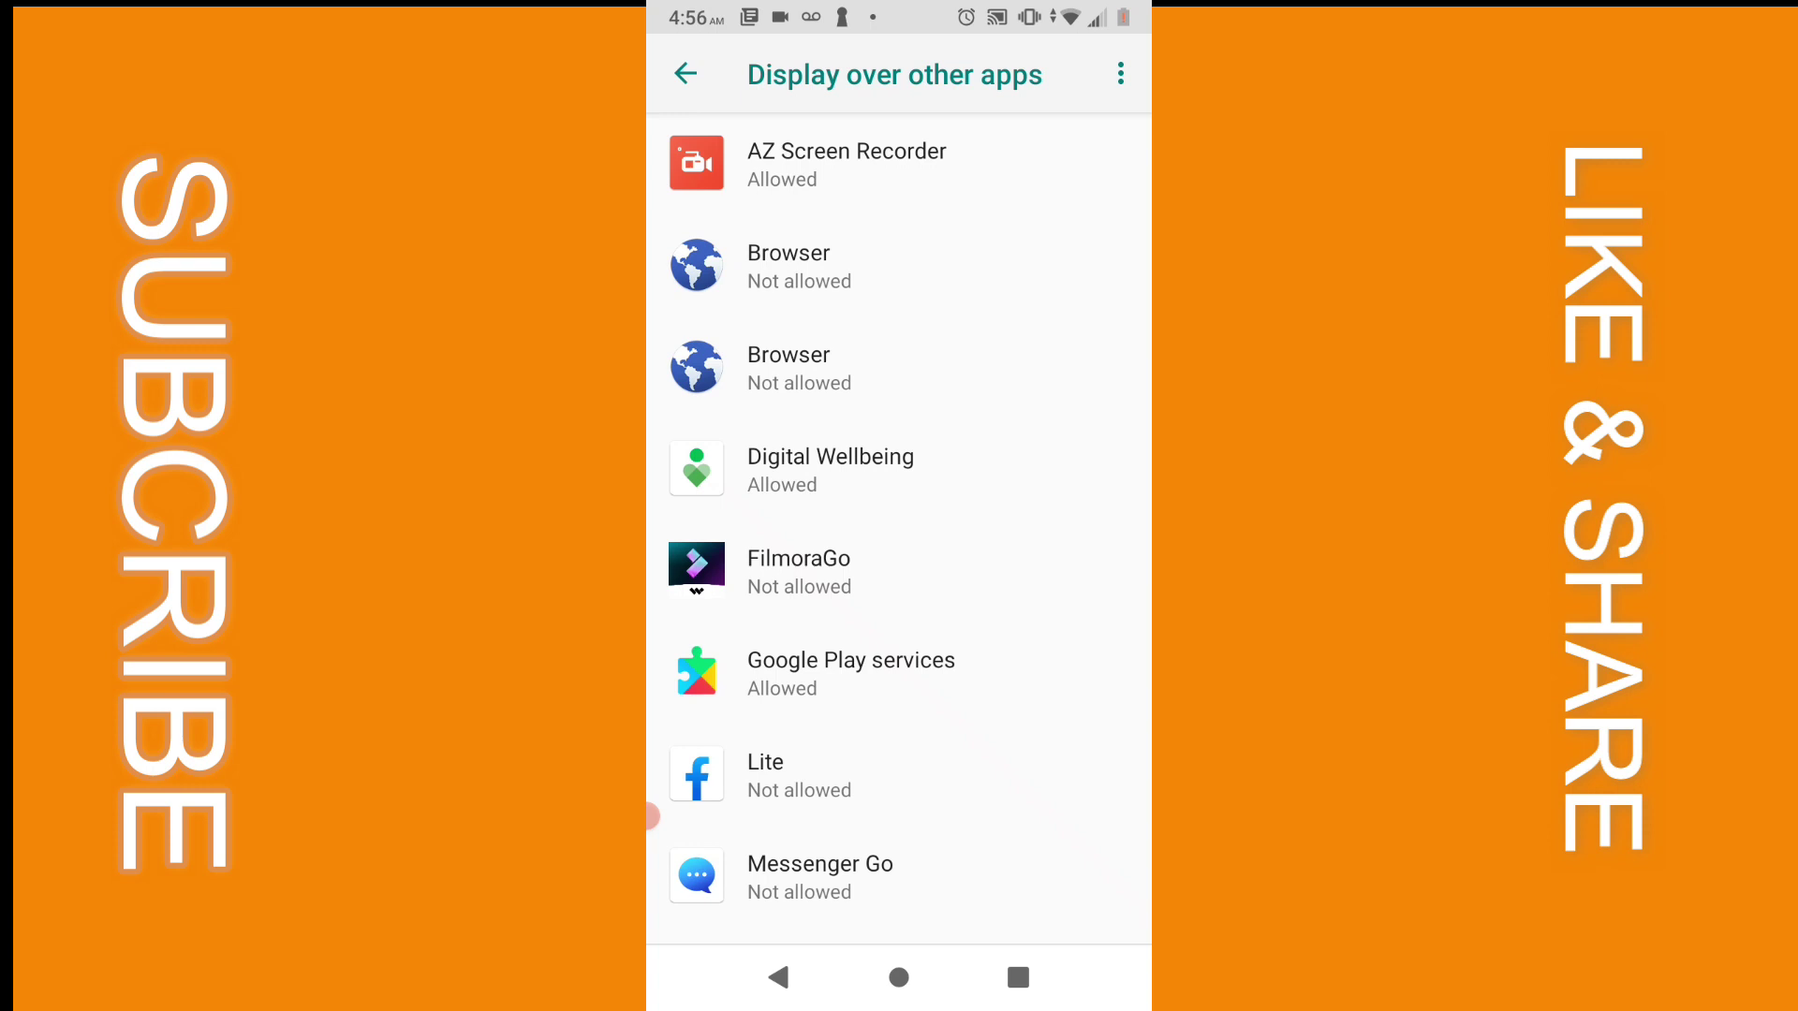
pyautogui.moveTo(987, 727); pyautogui.dragTo(1050, 526)
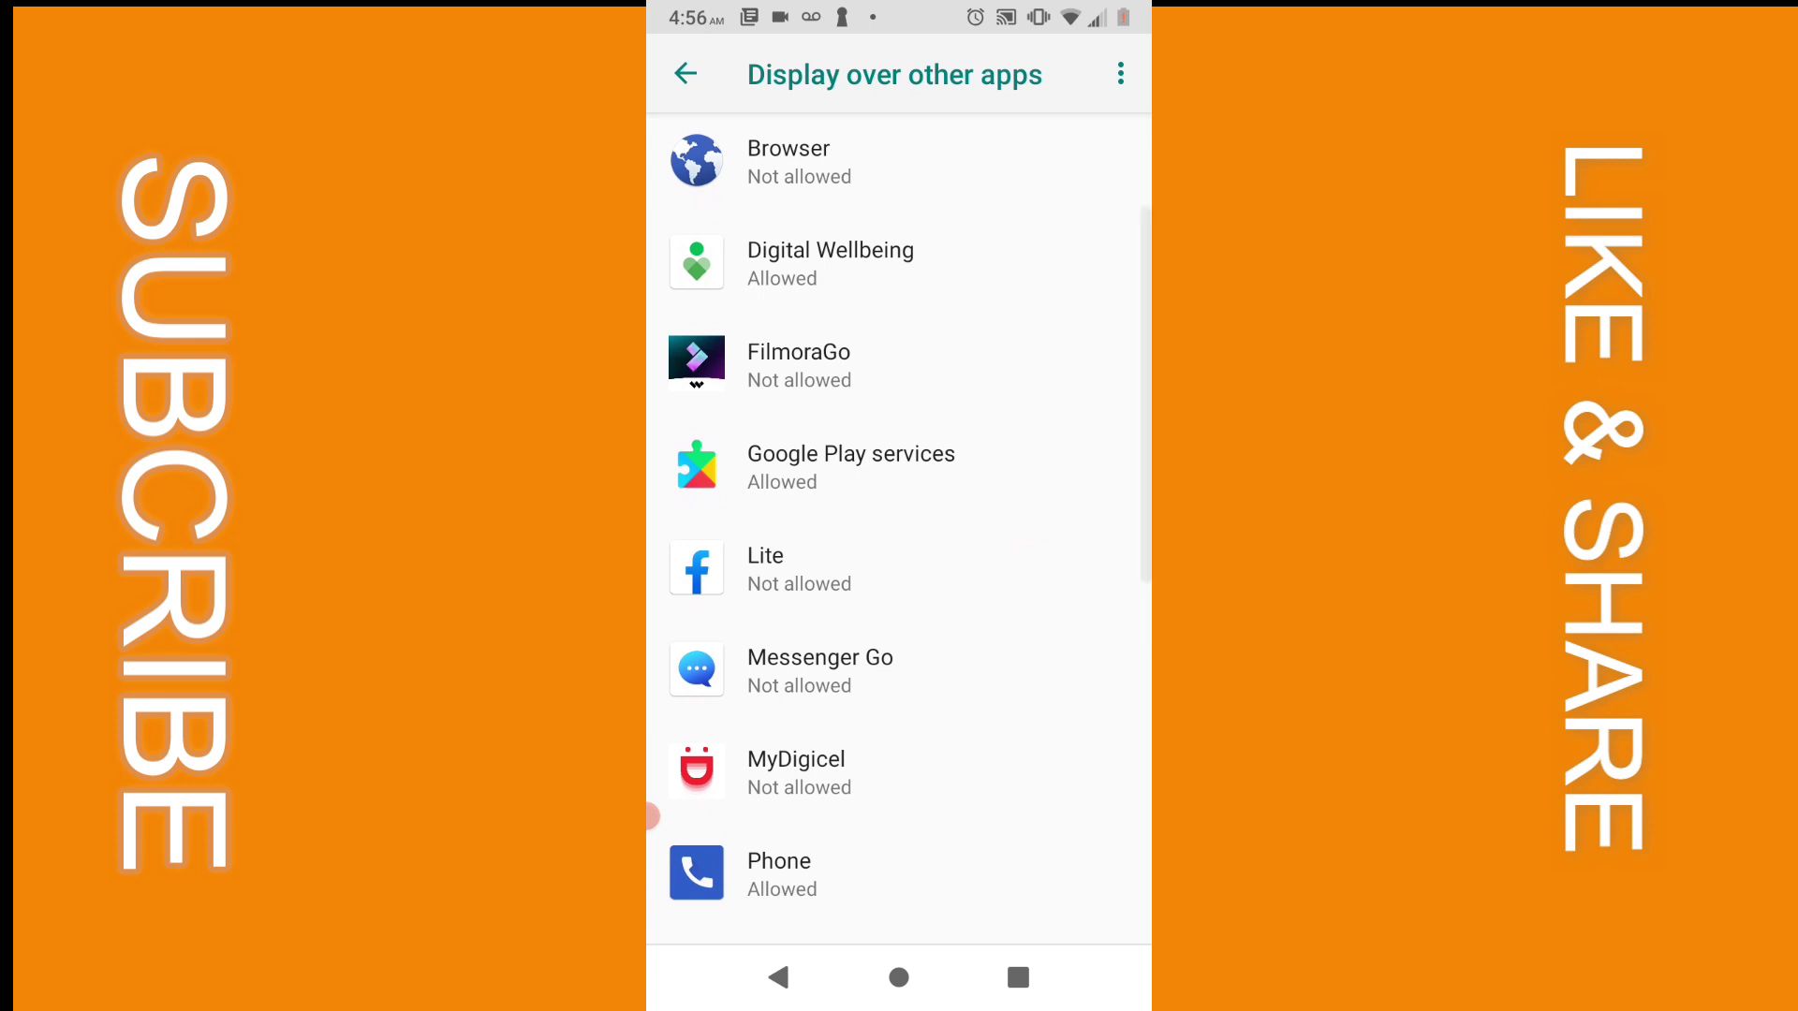
pyautogui.moveTo(983, 732)
pyautogui.mouseDown()
pyautogui.moveTo(1087, 464)
pyautogui.moveTo(1067, 703)
pyautogui.mouseUp()
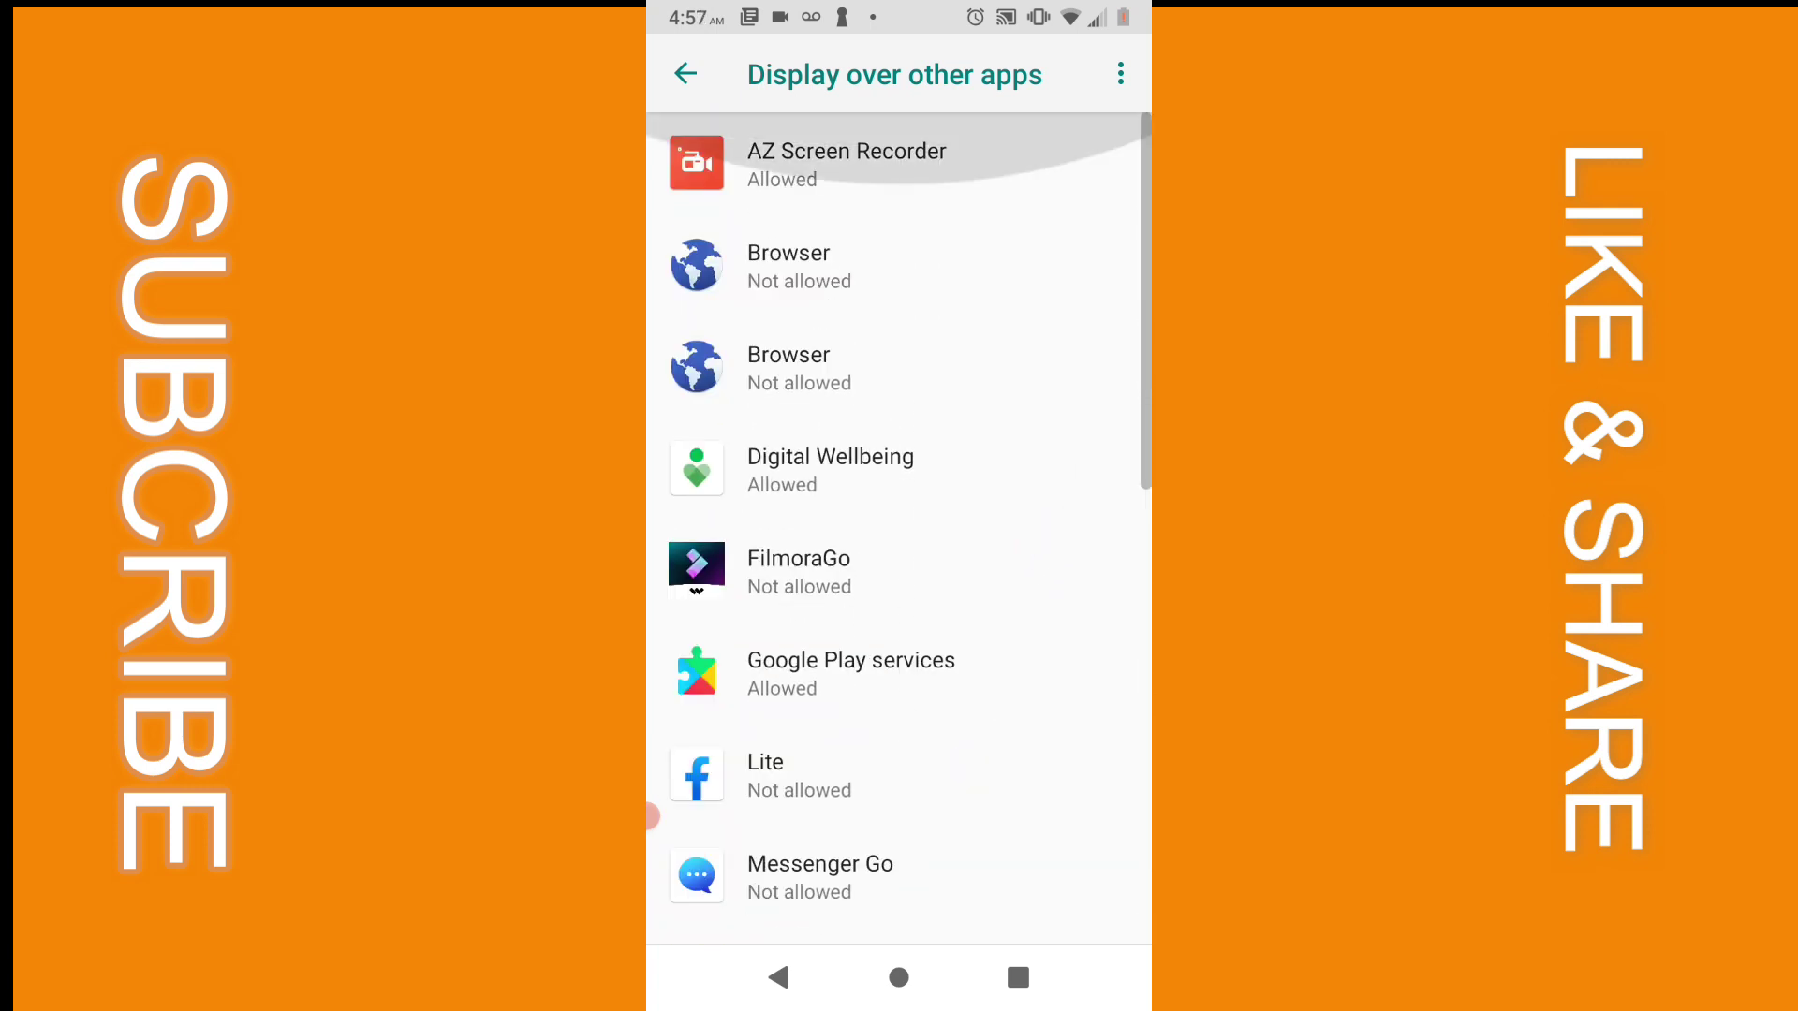
pyautogui.click(1121, 74)
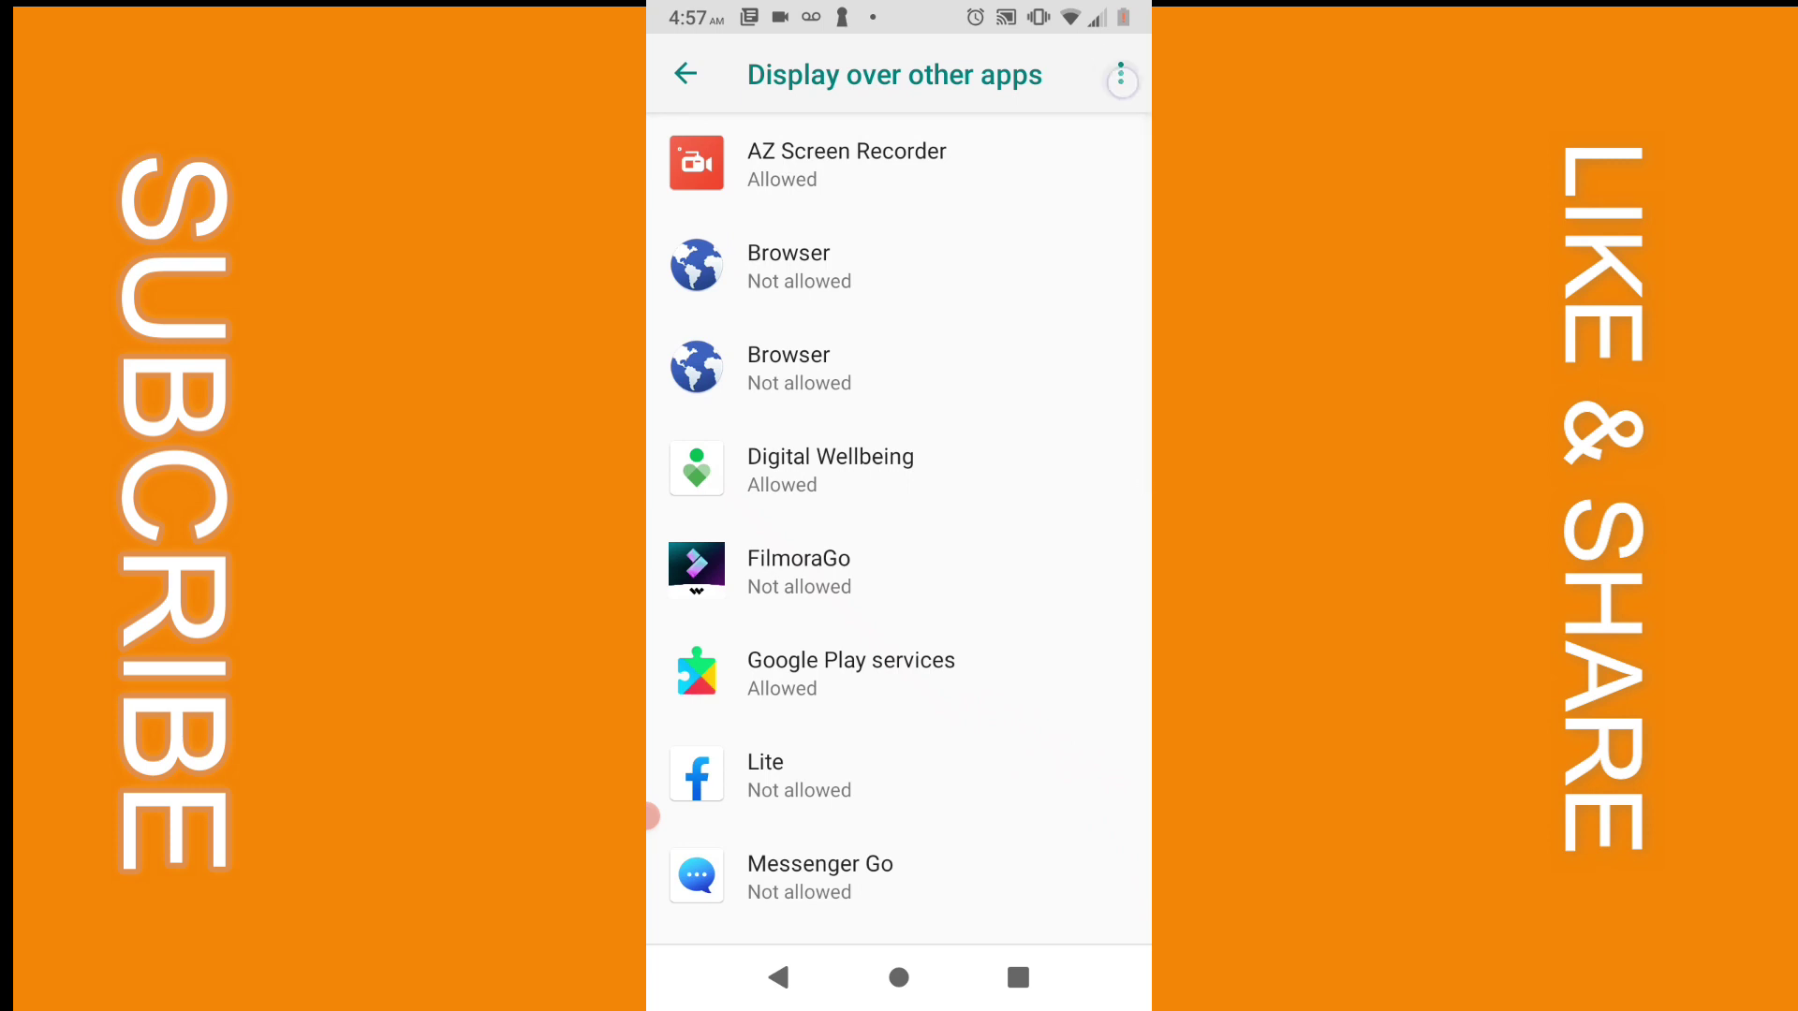
pyautogui.click(960, 75)
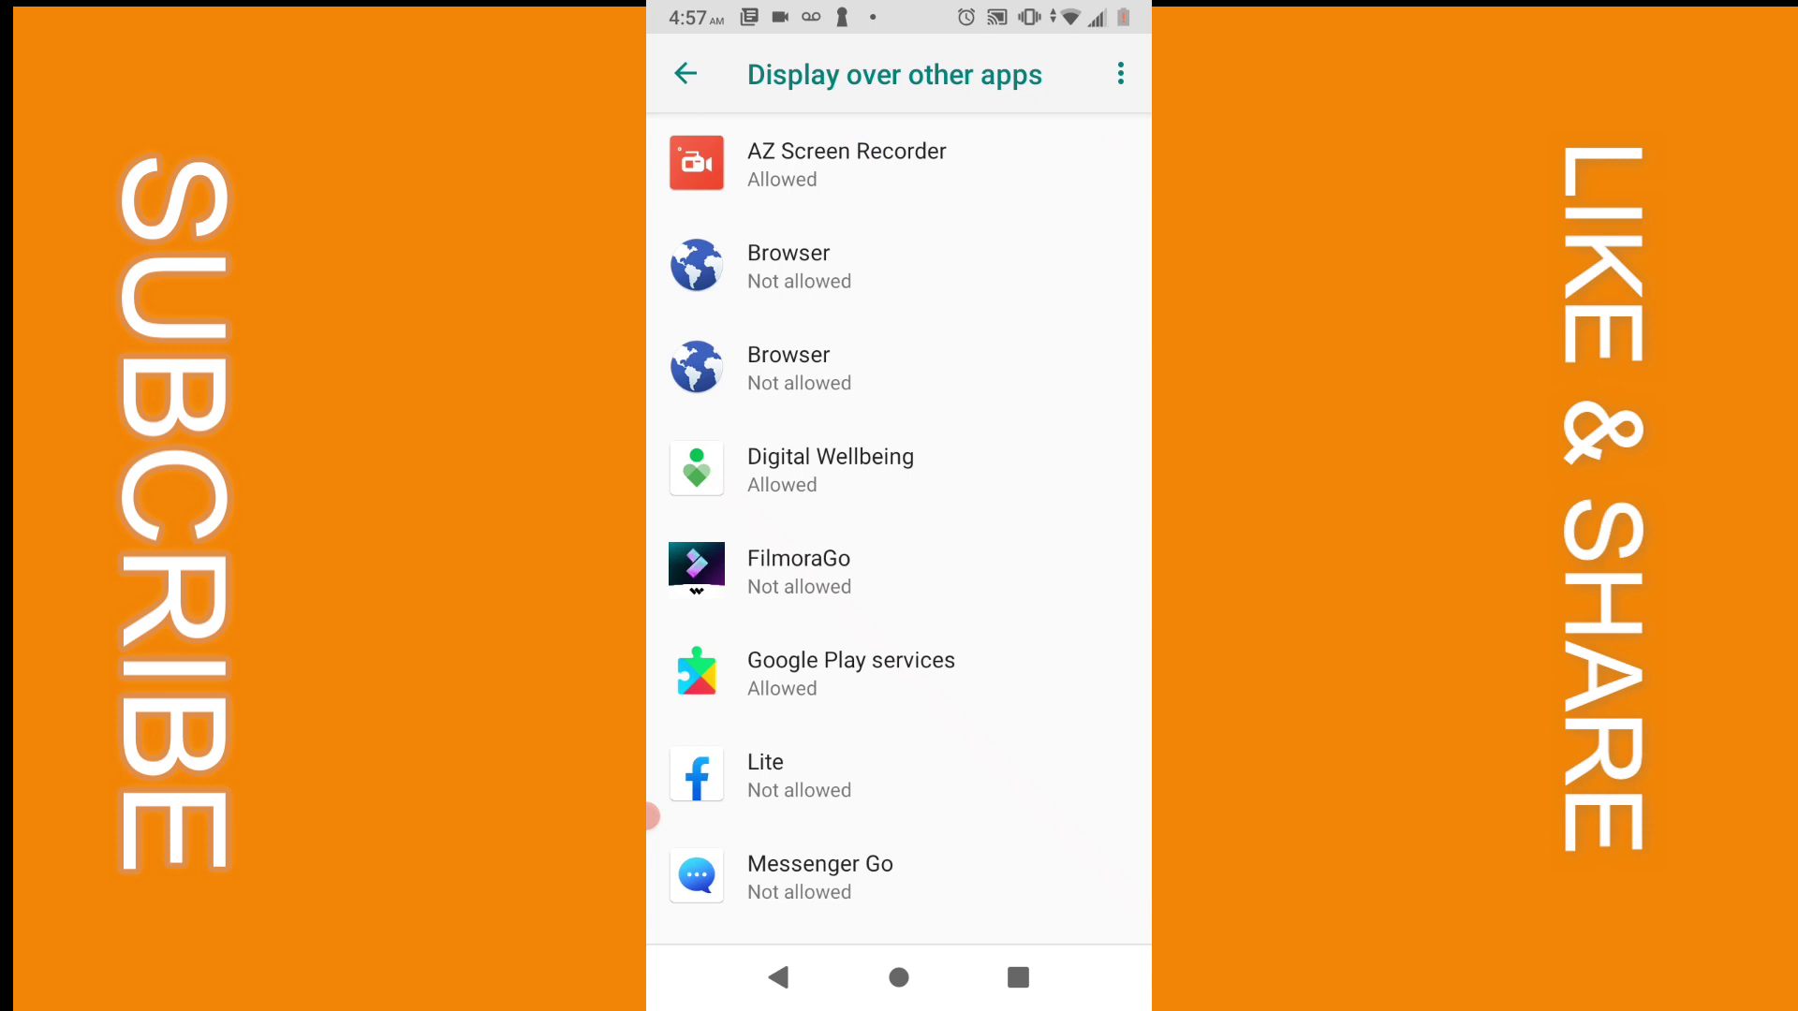
pyautogui.click(843, 164)
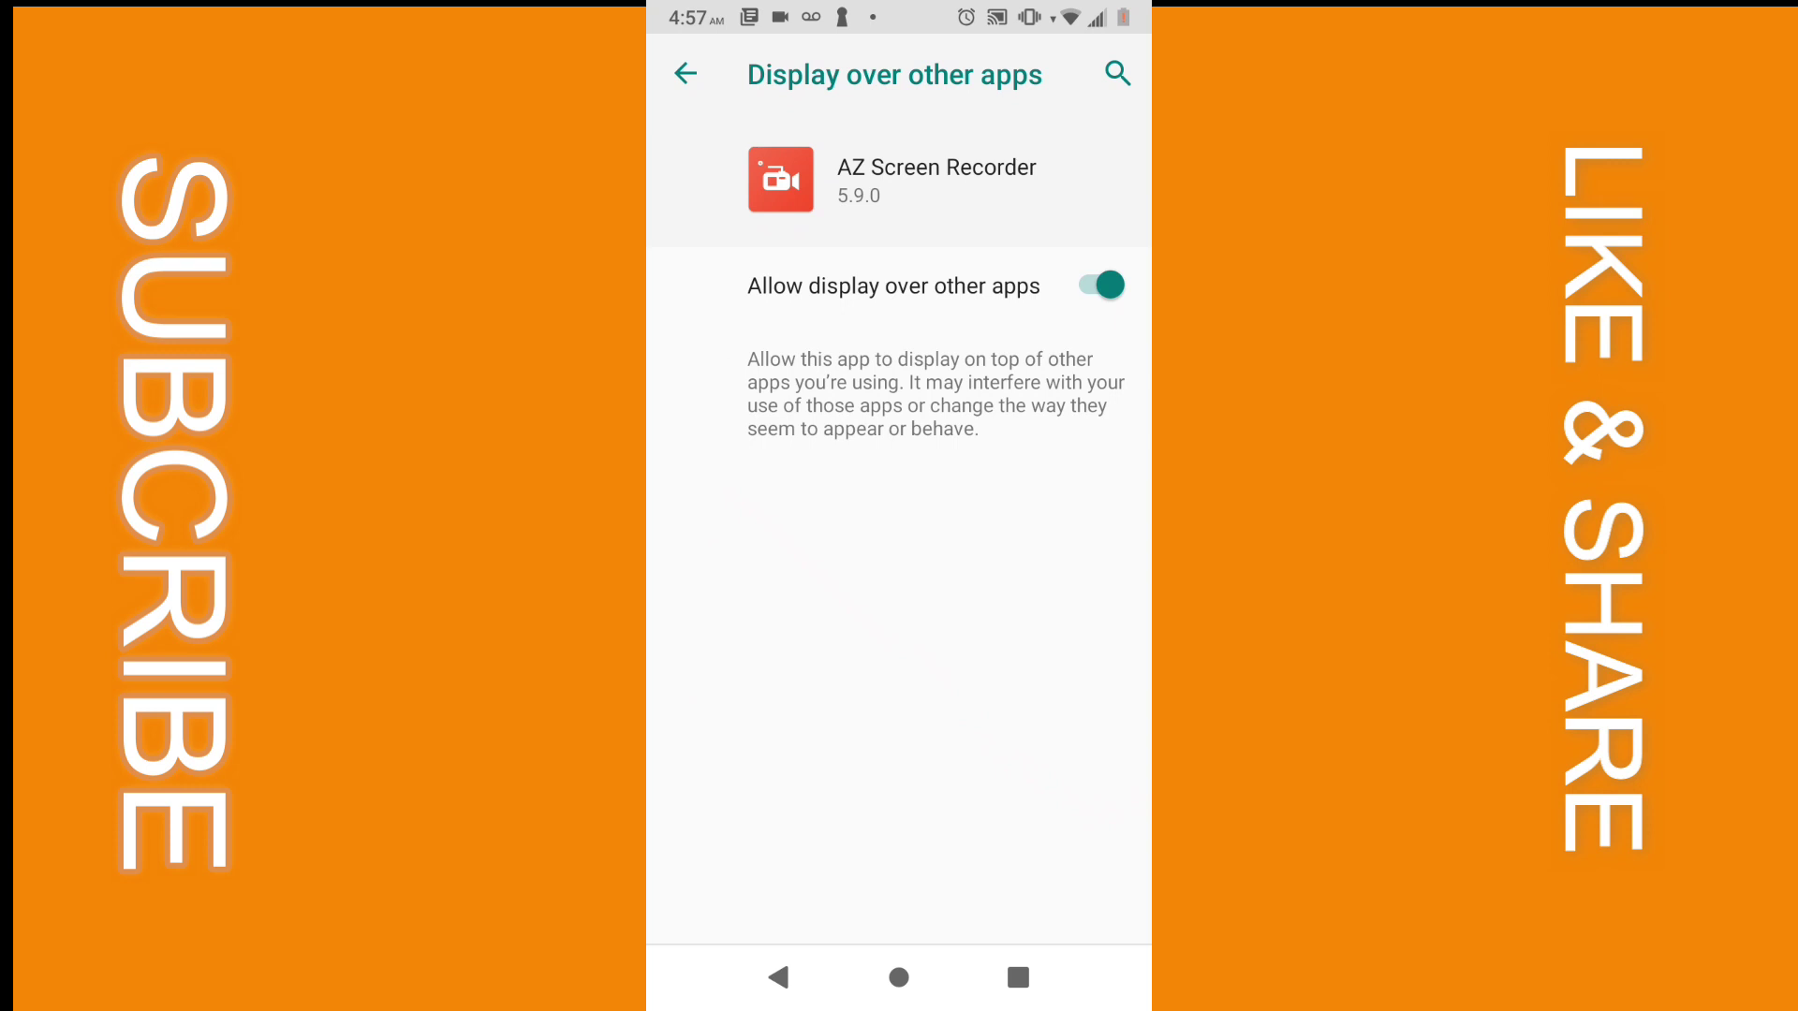
pyautogui.click(781, 979)
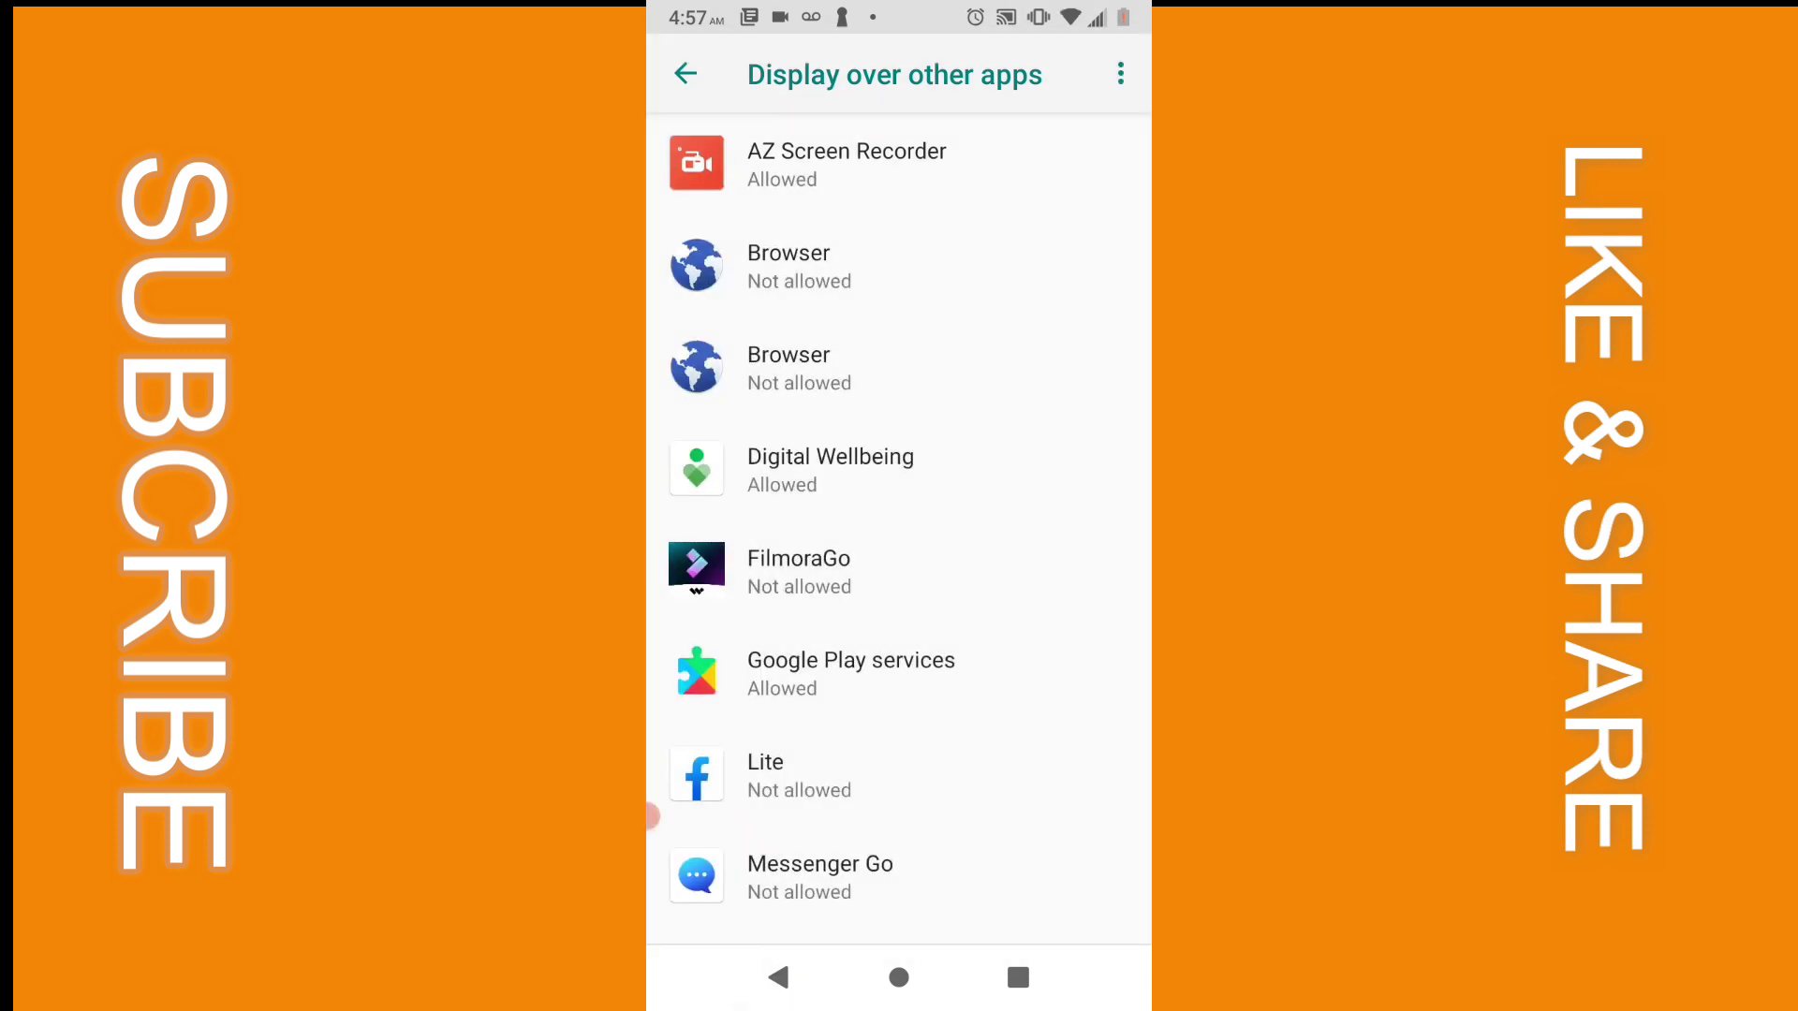
# Return home and swipe to the later home page with Toloka, Vivaldi, Brave and TikTok
pyautogui.click(899, 977)
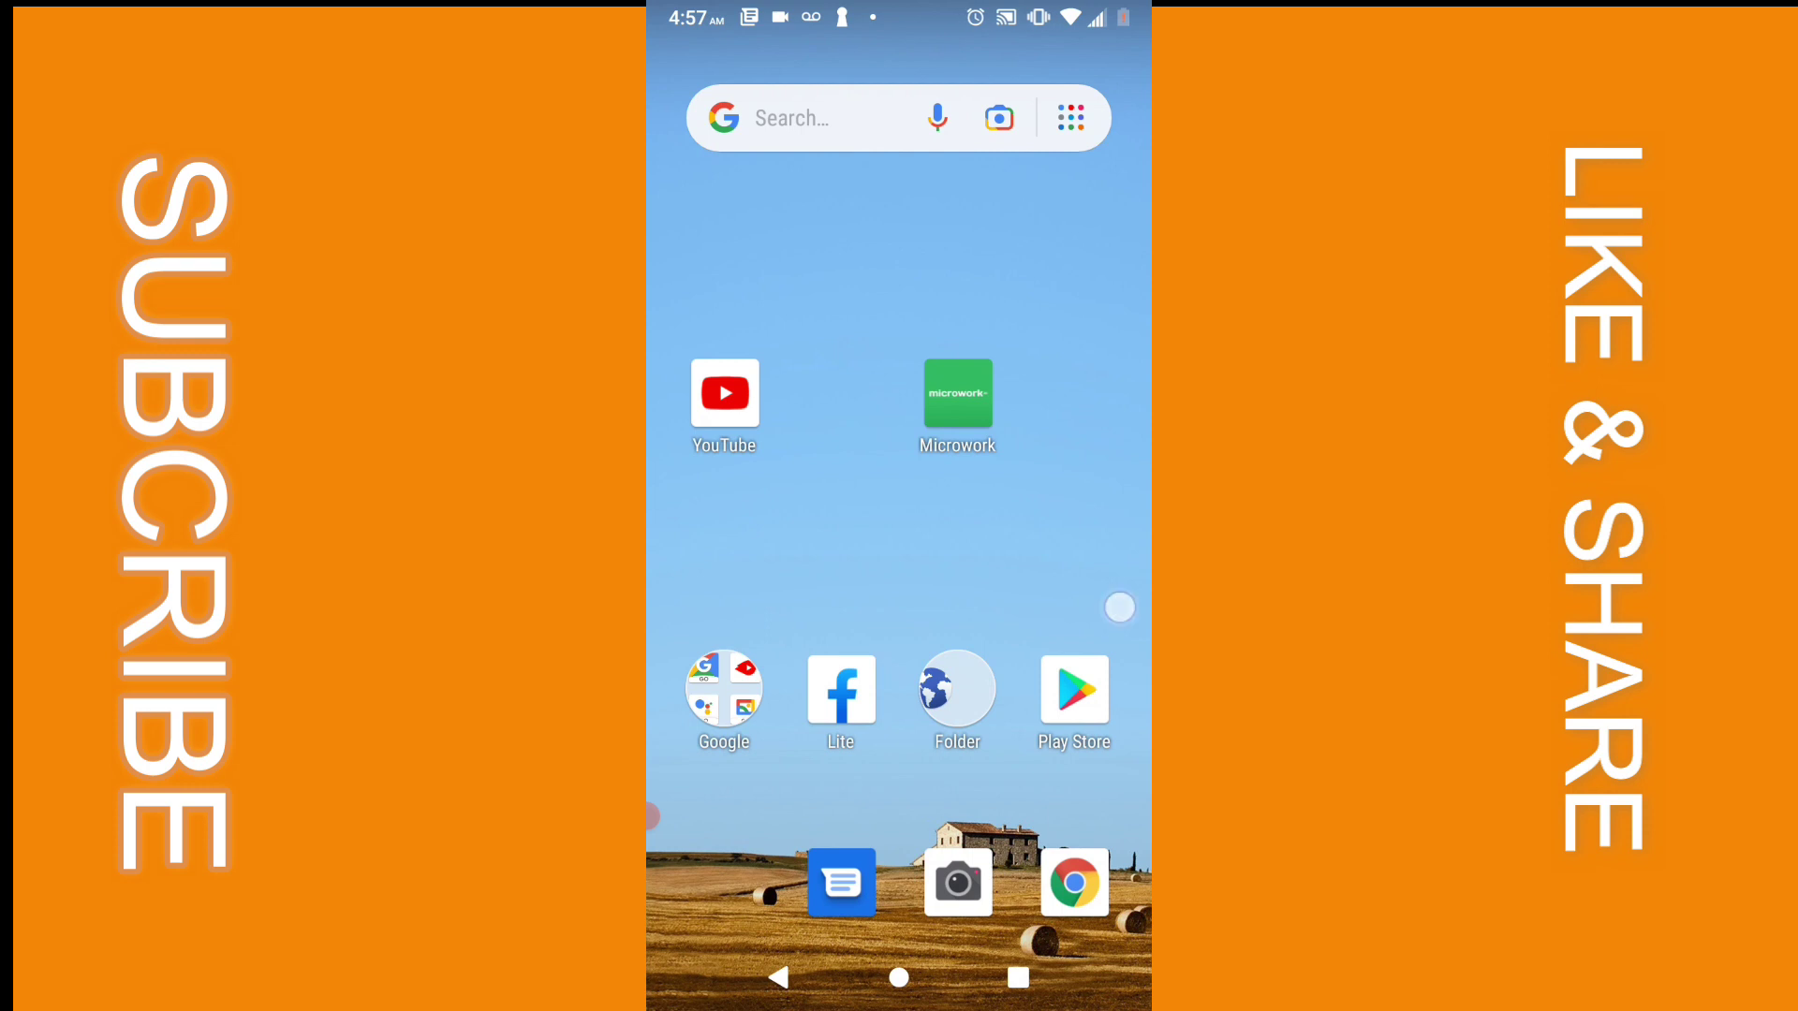
pyautogui.moveTo(1115, 602); pyautogui.dragTo(731, 605)
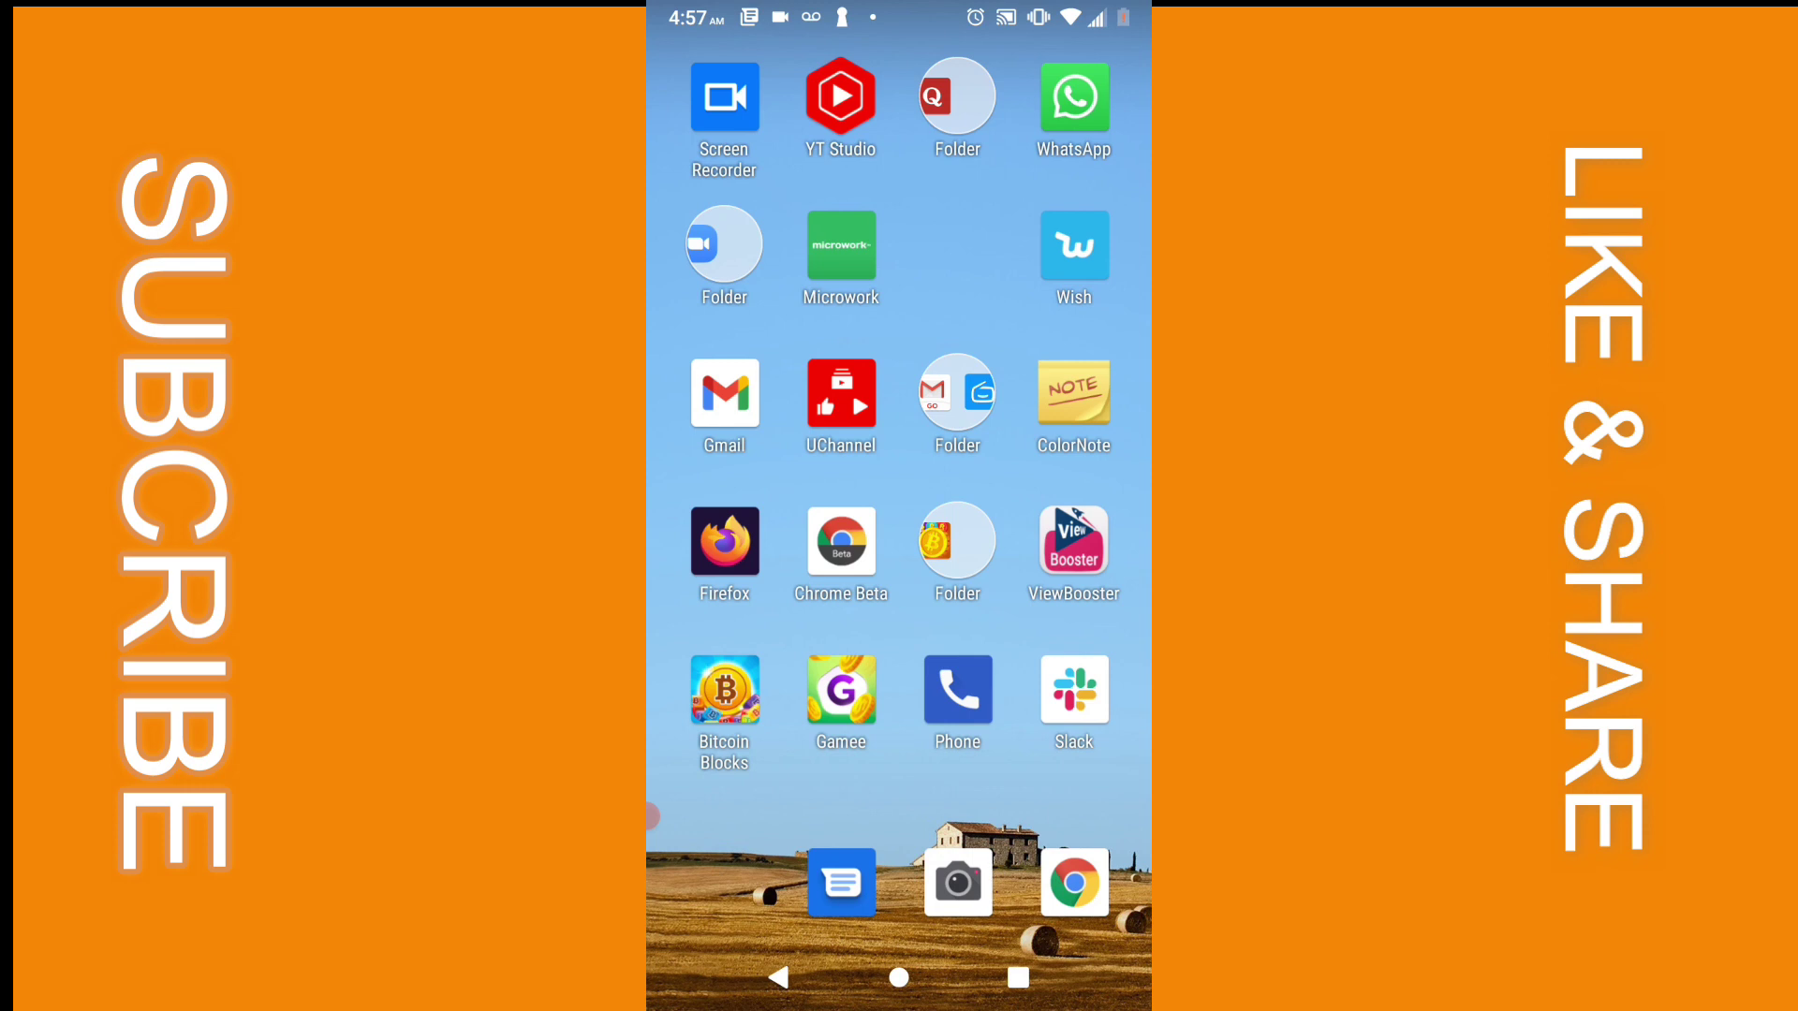
pyautogui.moveTo(1096, 563); pyautogui.dragTo(730, 562)
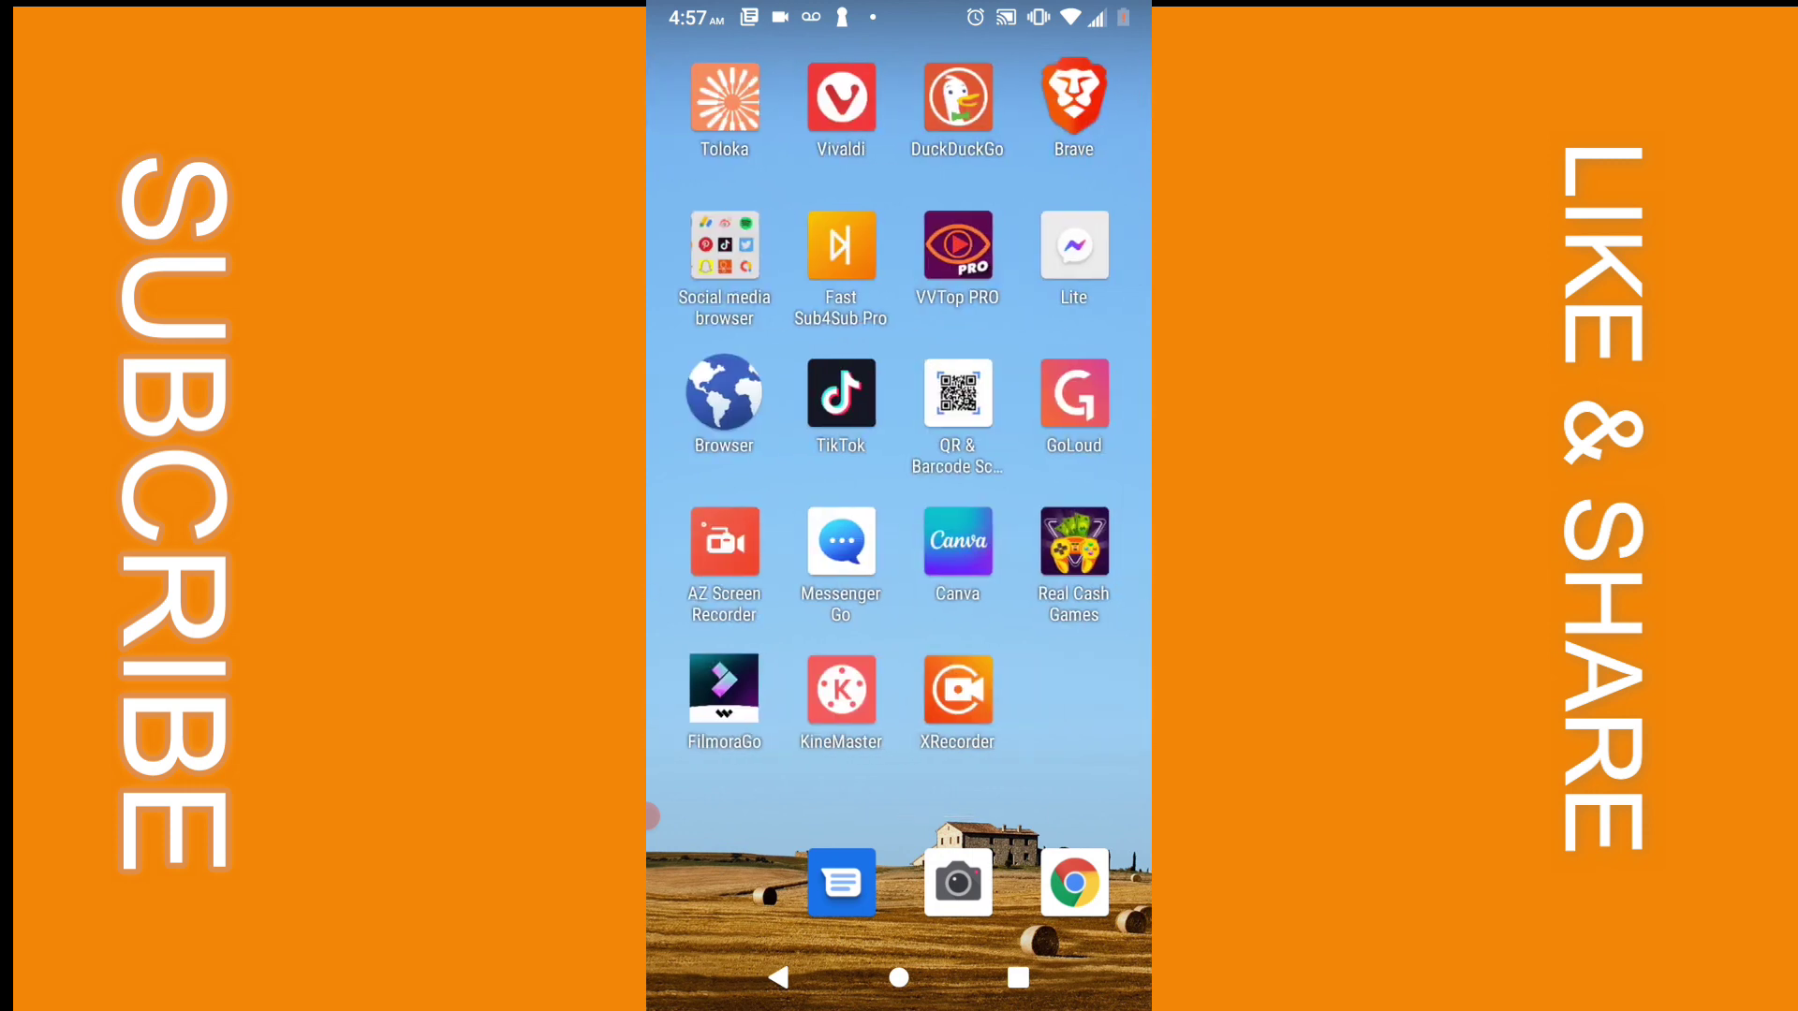